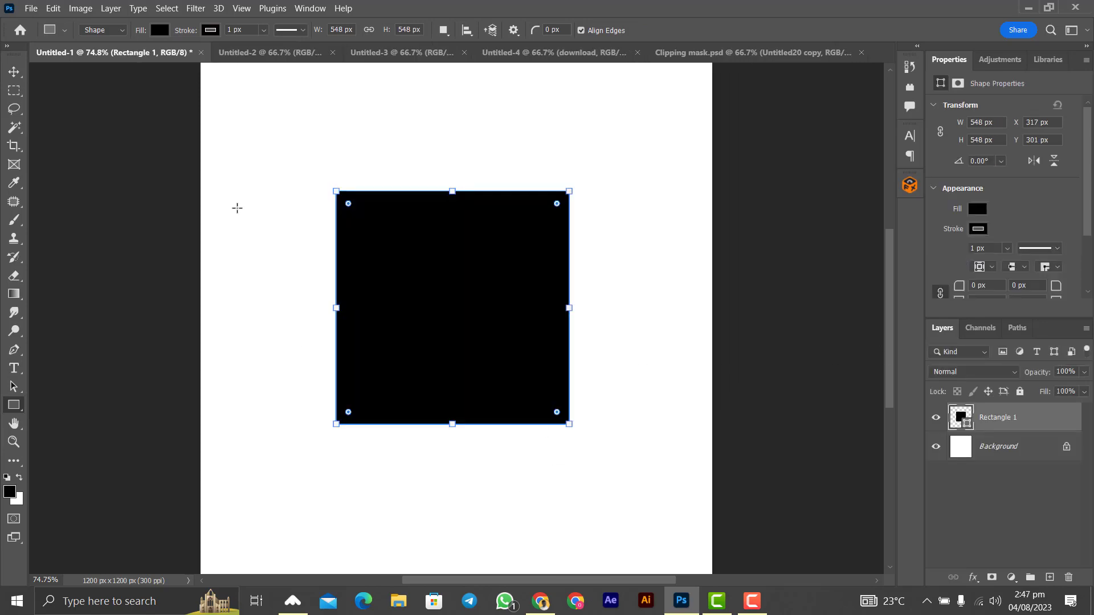
# Place the portrait image Untitled29.png as an embedded object in the document.
pyautogui.click(31, 8)
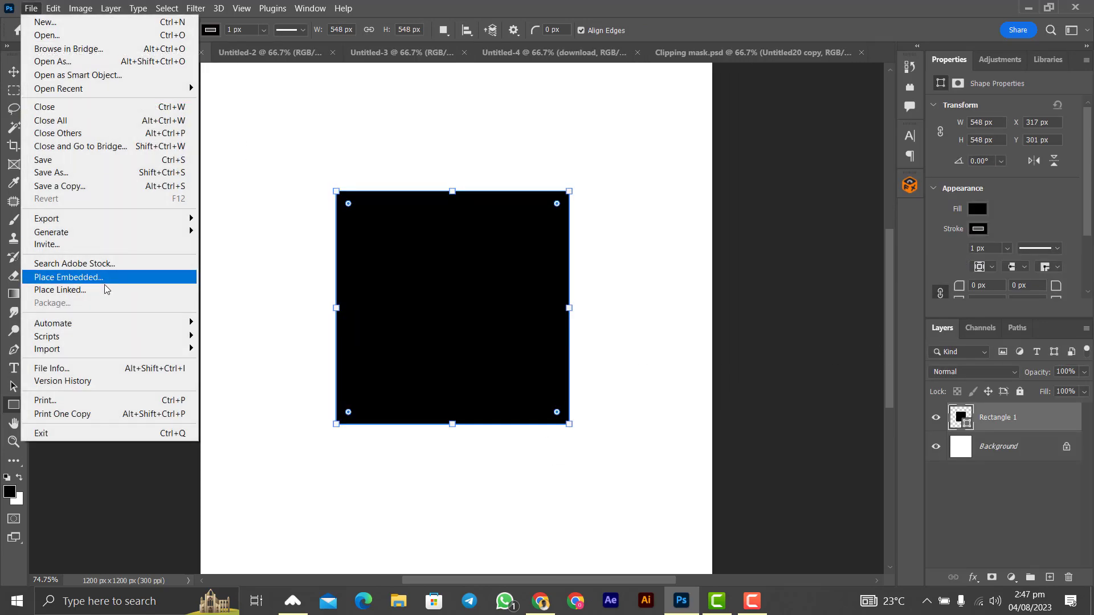
pyautogui.click(105, 278)
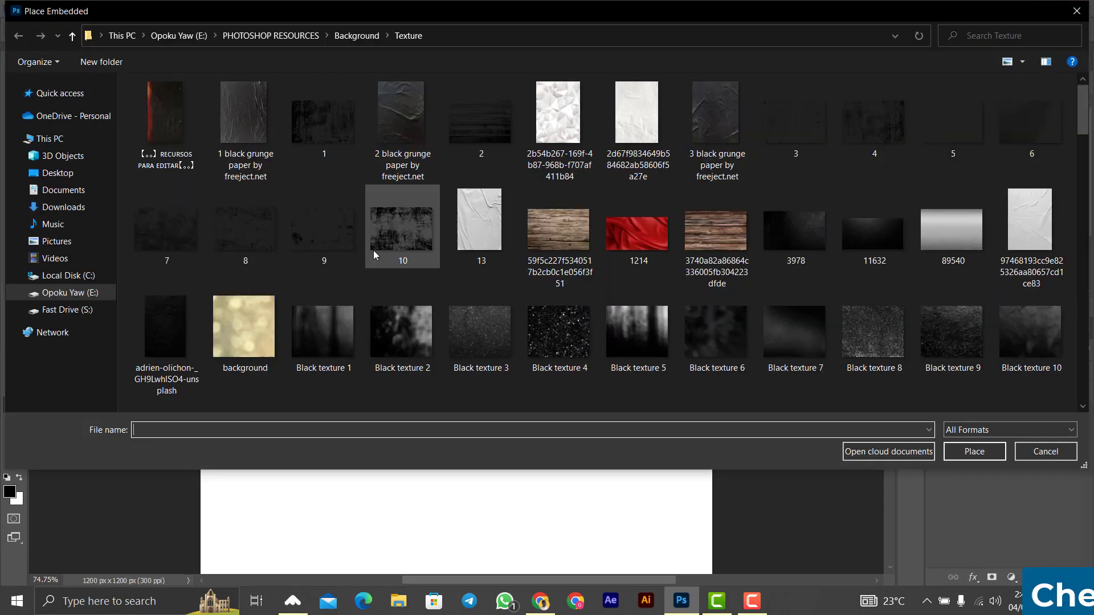
pyautogui.doubleClick(340, 215)
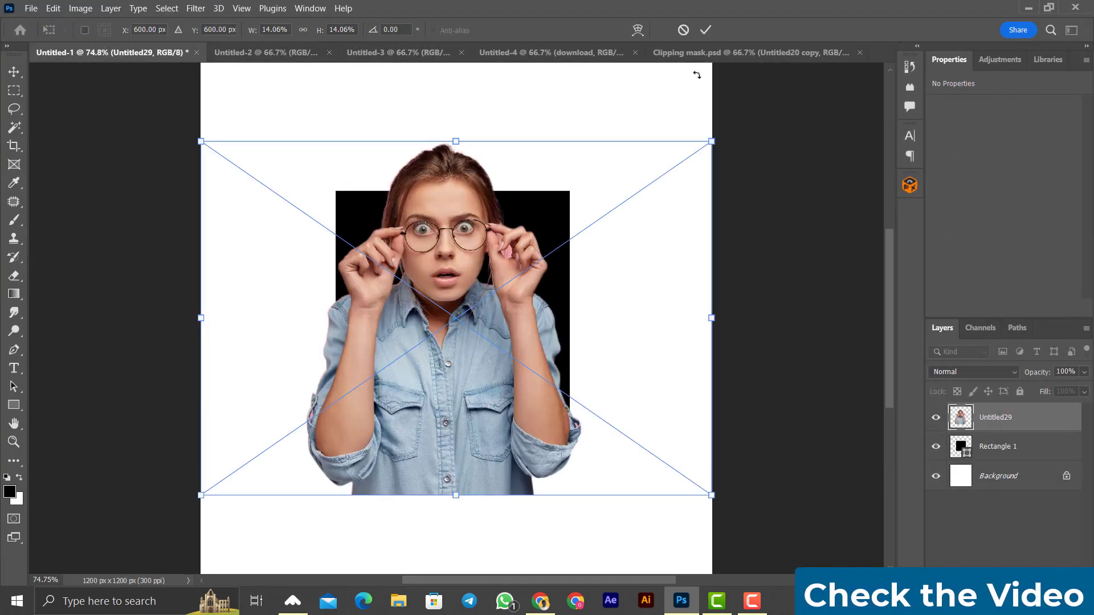
pyautogui.click(706, 30)
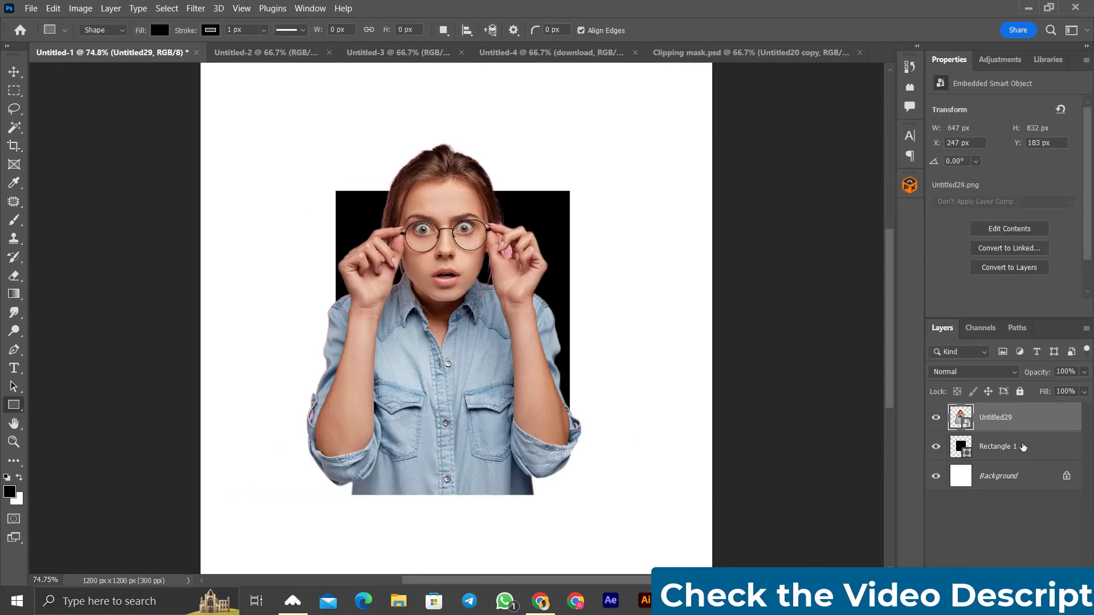
# Scale the portrait down to about 388 × 498 px and position it inside the black square, resting on its lower edge.
pyautogui.press('v')
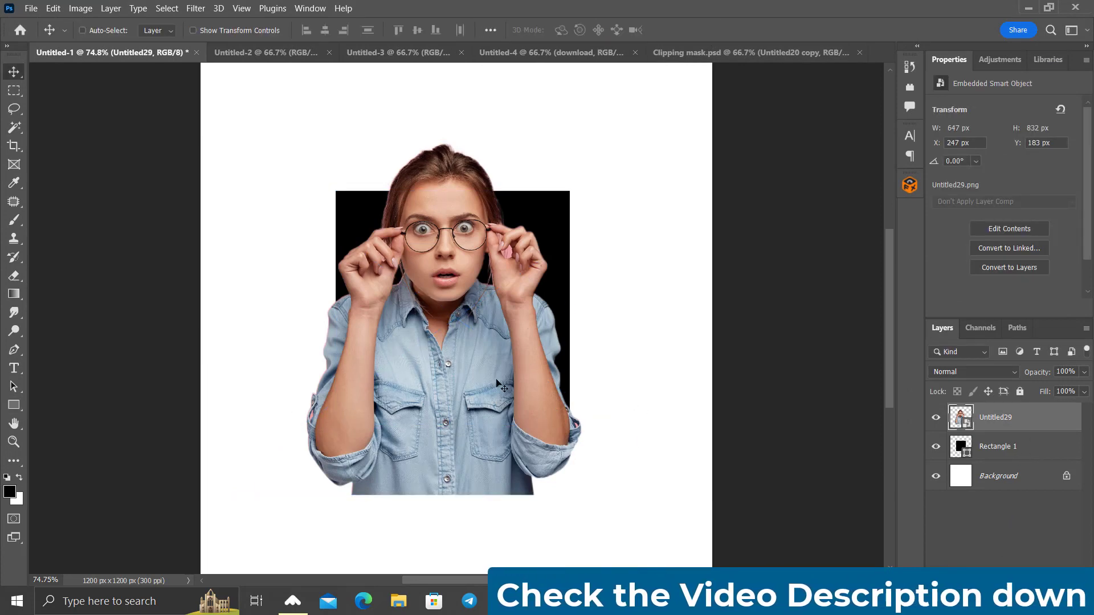
pyautogui.moveTo(478, 388); pyautogui.dragTo(494, 309)
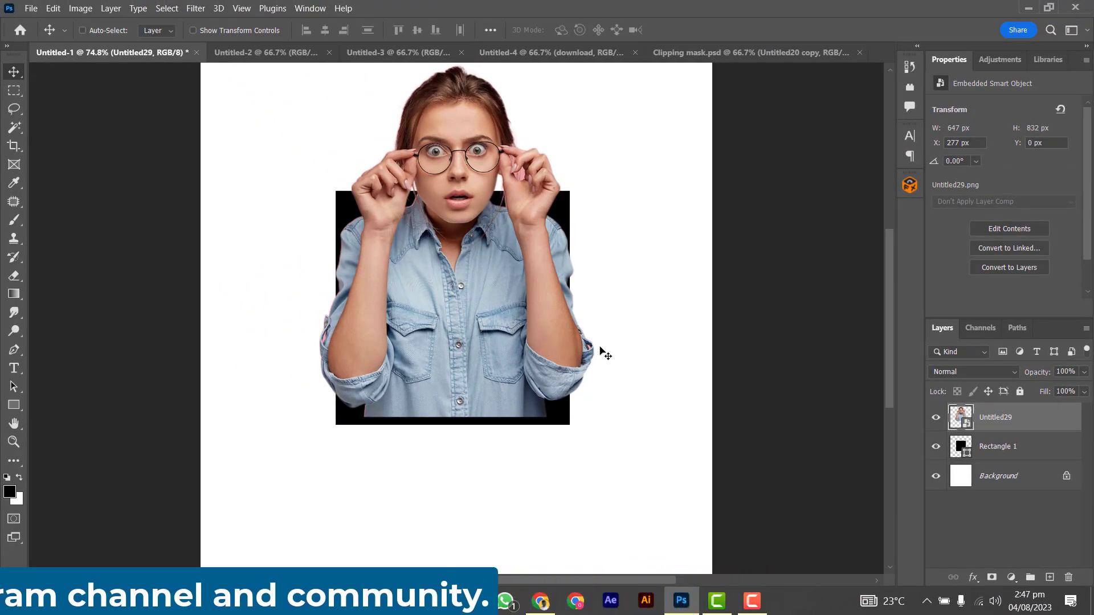
pyautogui.hotkey('ctrl', 't')
pyautogui.moveTo(723, 415); pyautogui.dragTo(621, 344)
pyautogui.moveTo(541, 309); pyautogui.dragTo(535, 393)
pyautogui.press('Return')
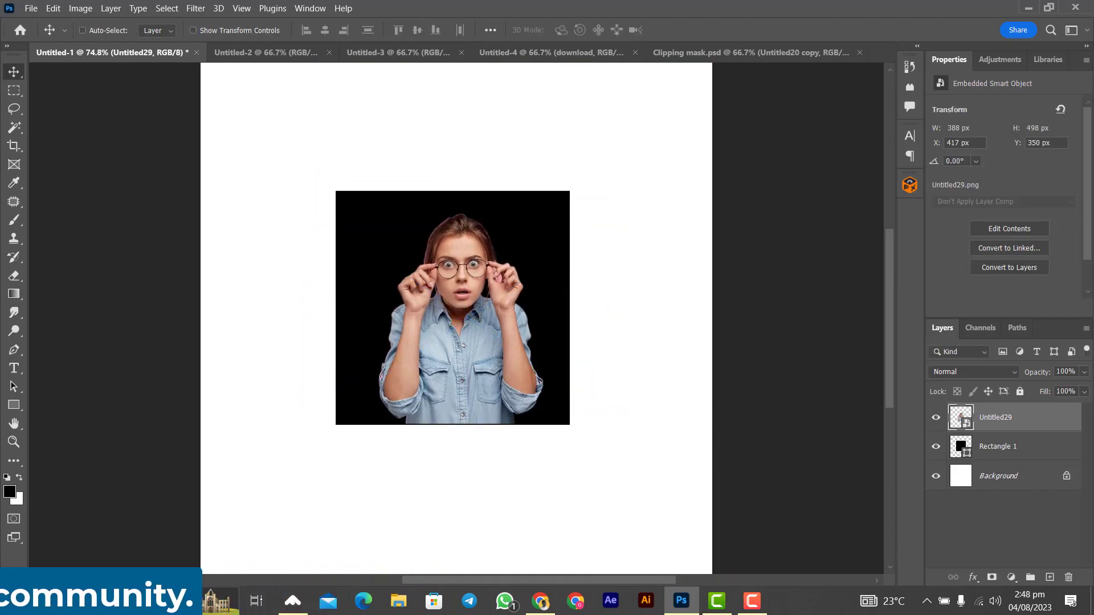
# Clip the portrait layer to the rectangle below and enlarge it to about 502 × 645 px within the square.
pyautogui.rightClick(1011, 425)
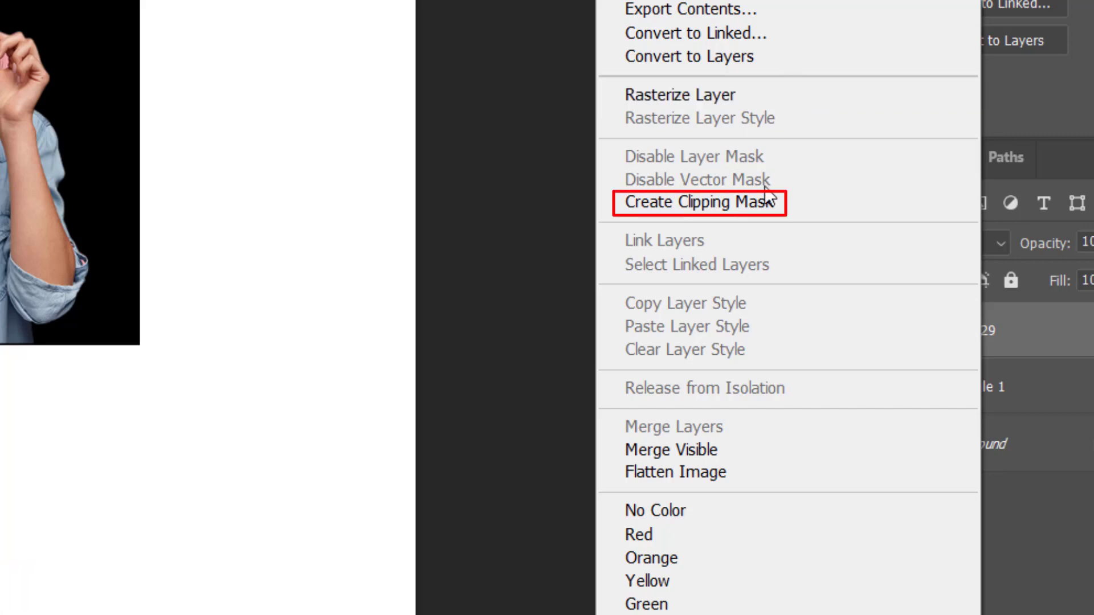
pyautogui.click(740, 203)
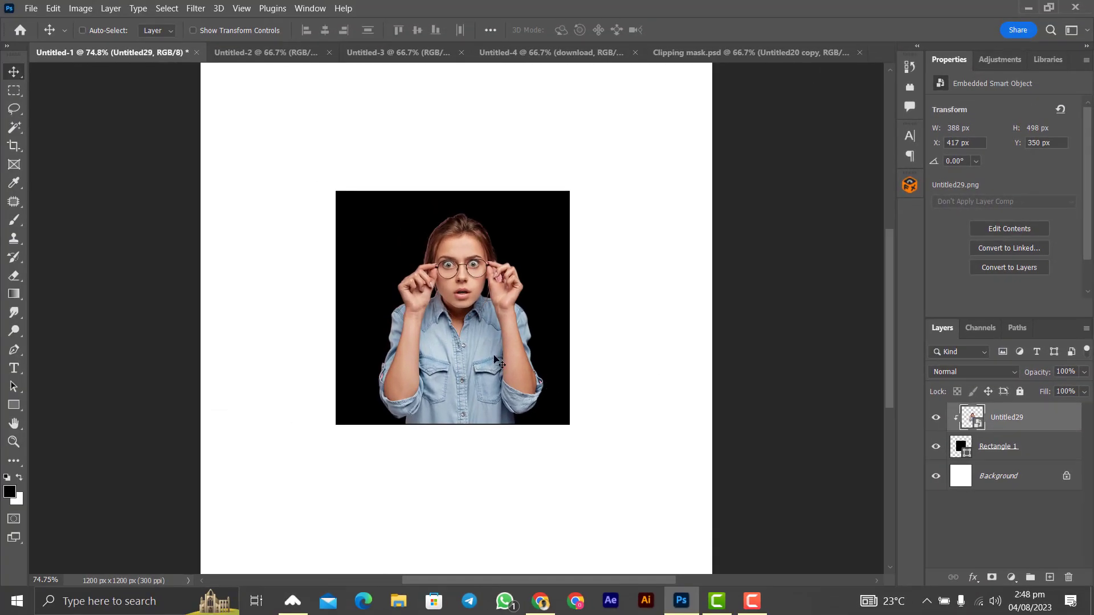
pyautogui.moveTo(494, 360); pyautogui.dragTo(521, 377)
pyautogui.hotkey('ctrl', 't')
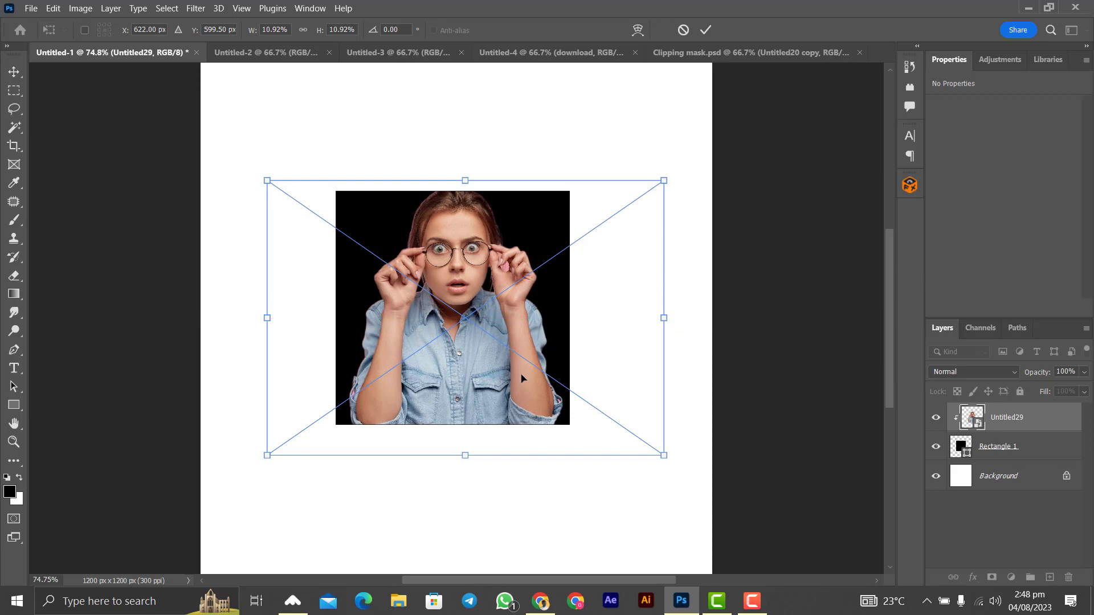
pyautogui.press('Return')
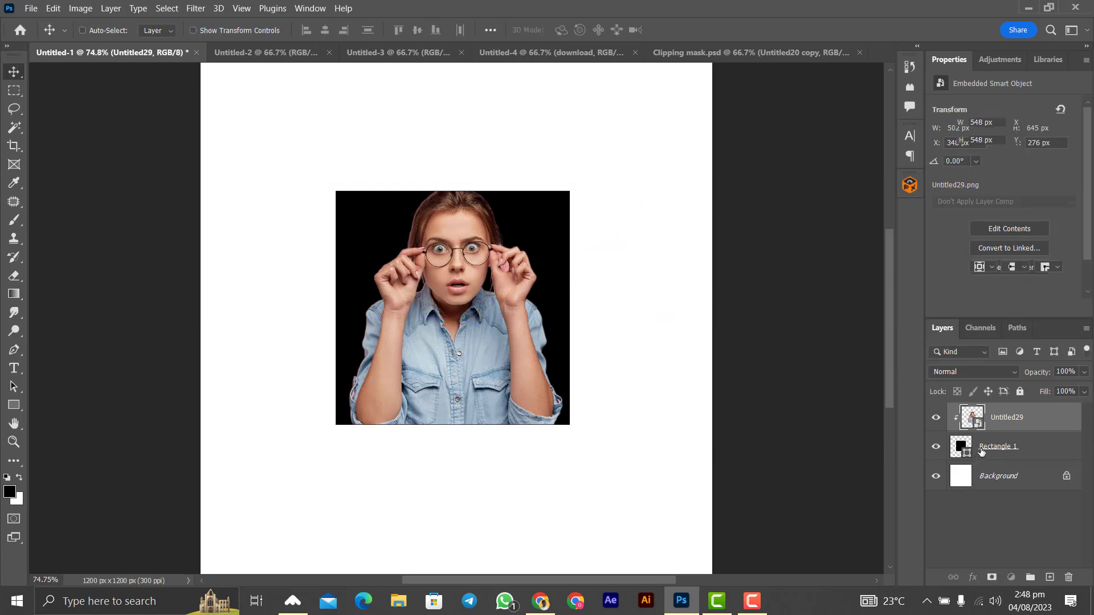
# Remove the stroke from the Rectangle 1 shape and fill it with the recently used orange.
pyautogui.click(964, 445)
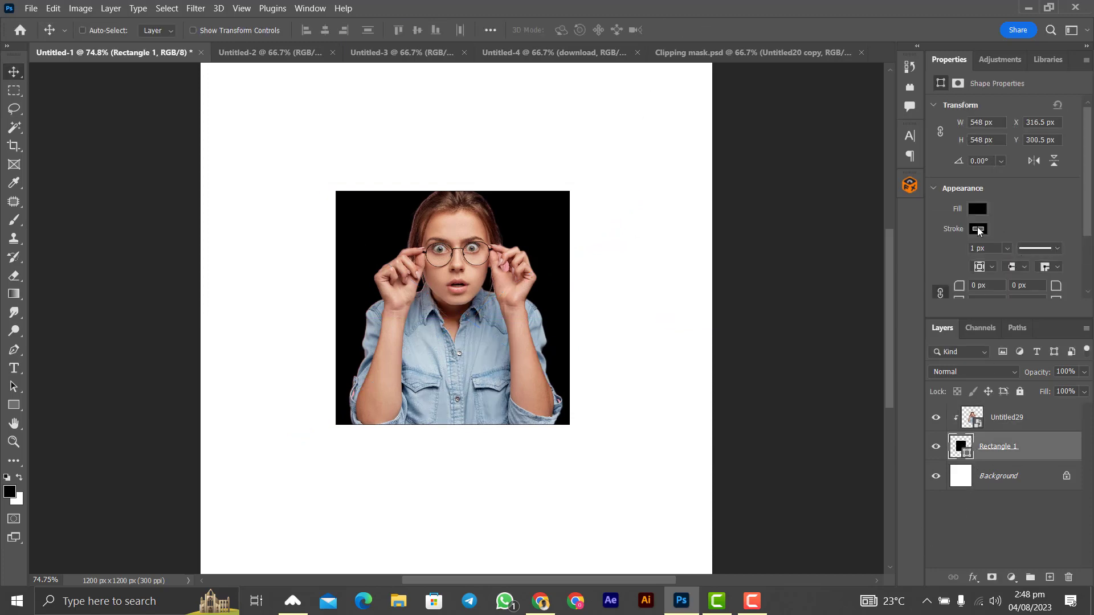
pyautogui.click(978, 229)
pyautogui.click(904, 256)
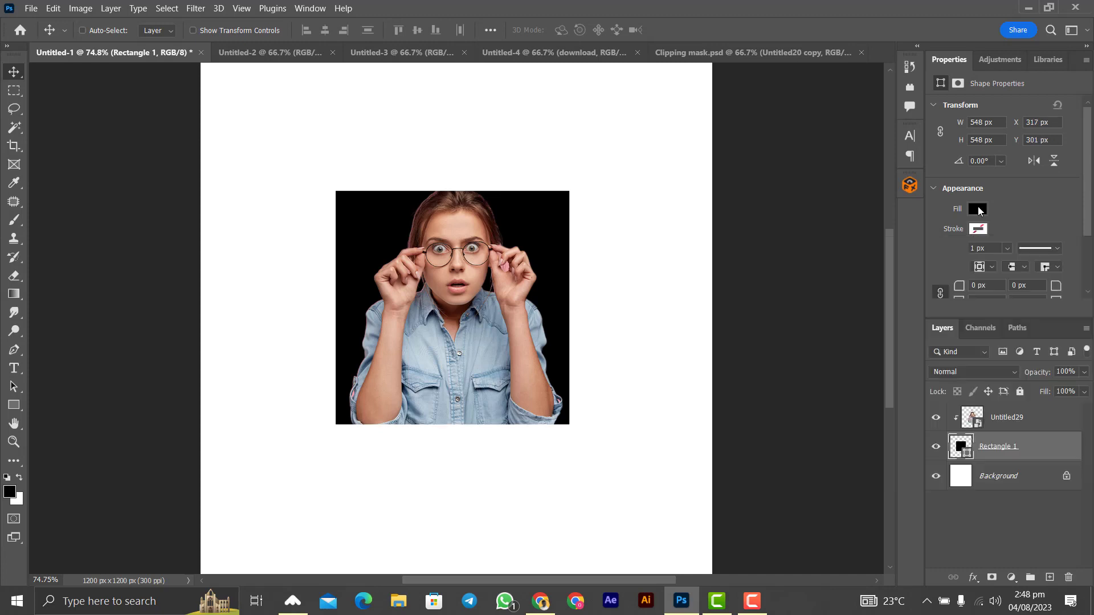
pyautogui.click(978, 208)
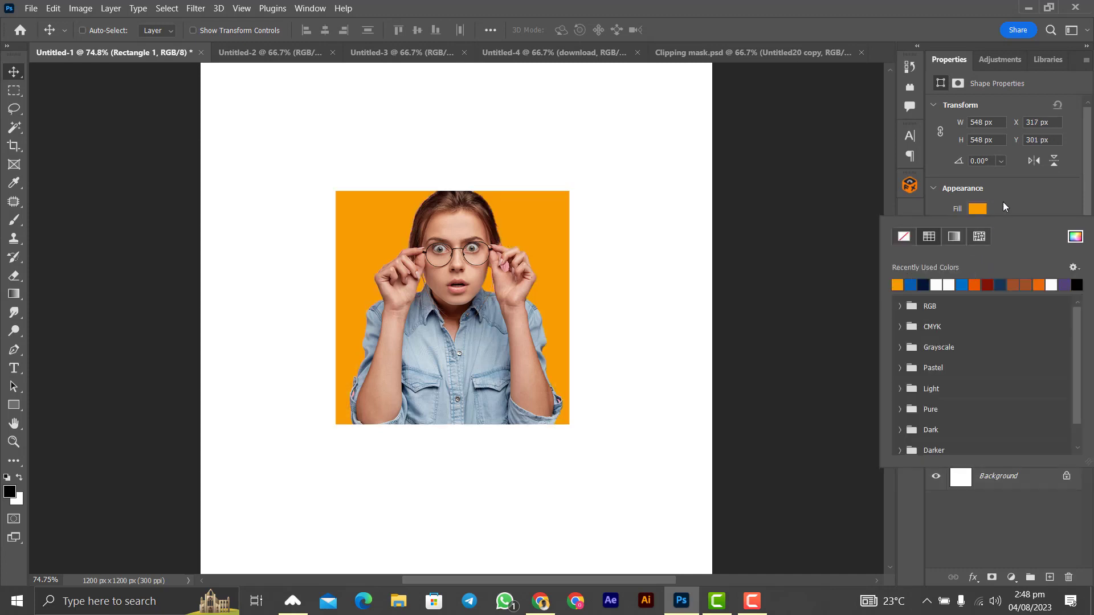
pyautogui.click(495, 321)
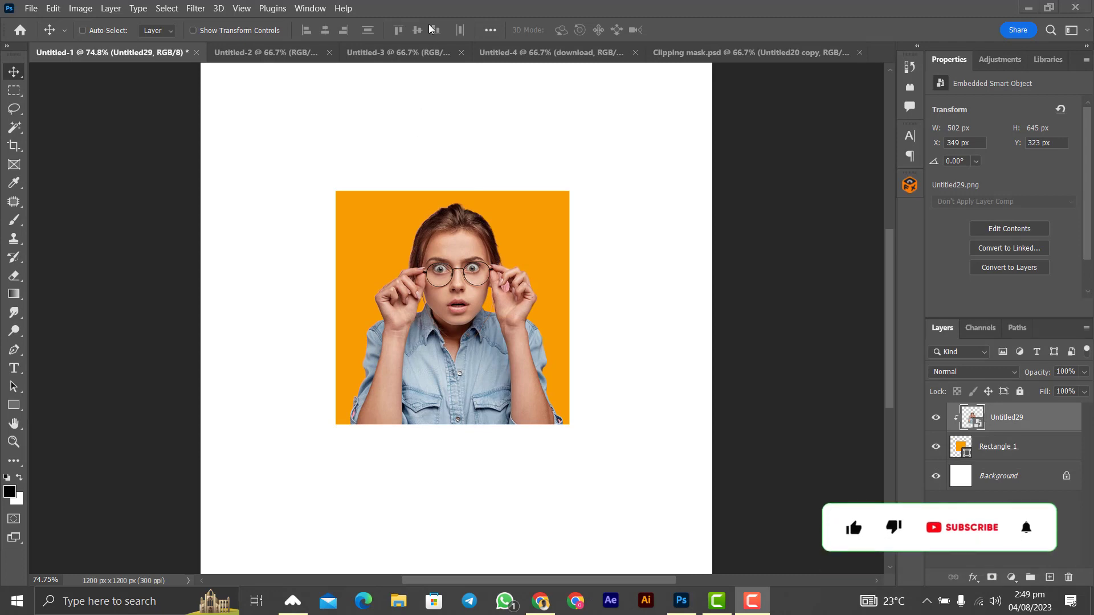
# Switch to the Untitled-2 document and undo its edits back to the blank white canvas.
pyautogui.click(266, 52)
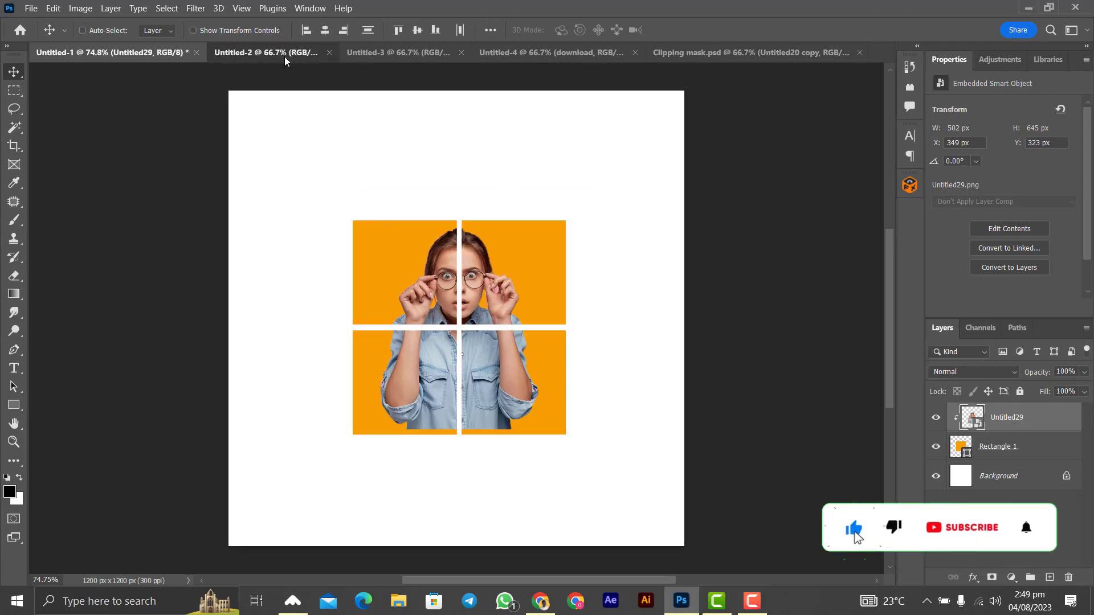
pyautogui.scroll(-1, 1005, 484)
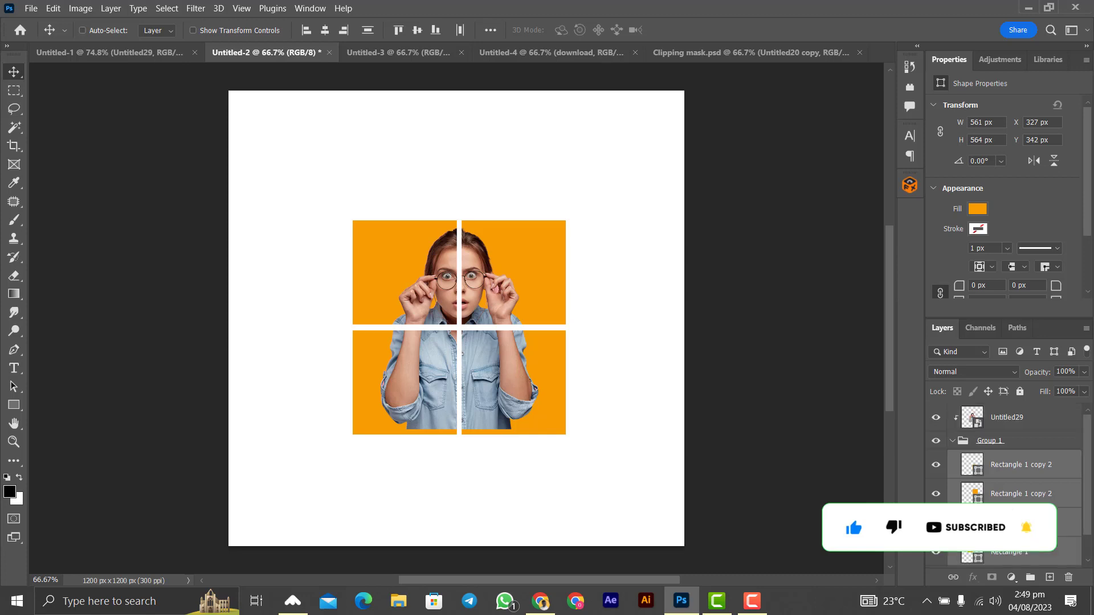
pyautogui.scroll(1, 1019, 454)
pyautogui.hotkey('ctrl', 'z')
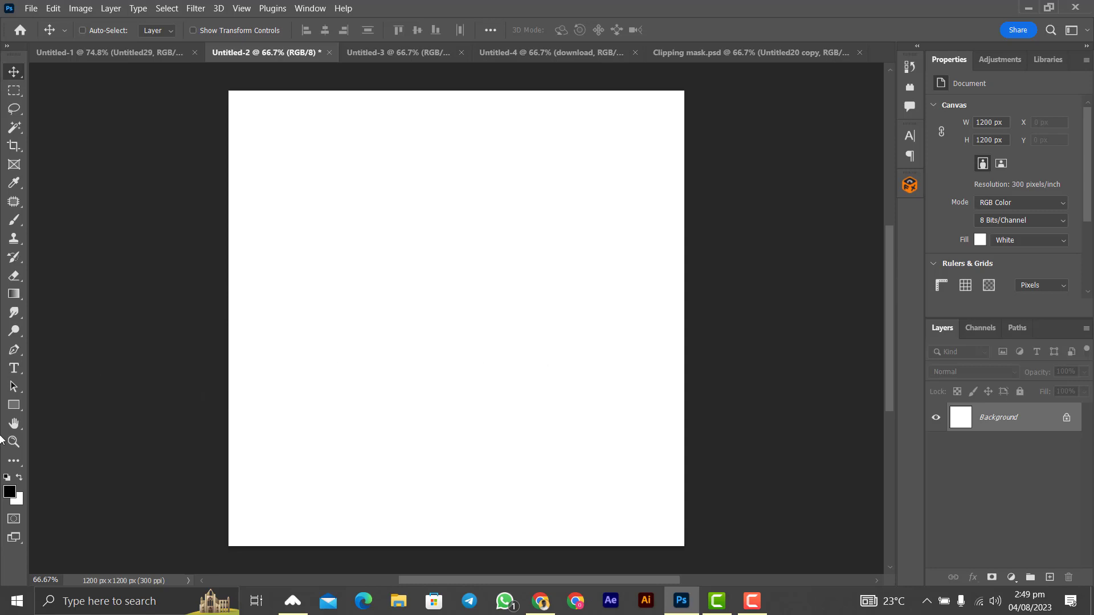
# Draw a black square about 309 px wide in the upper-left area of the canvas with the Rectangle tool.
pyautogui.click(14, 407)
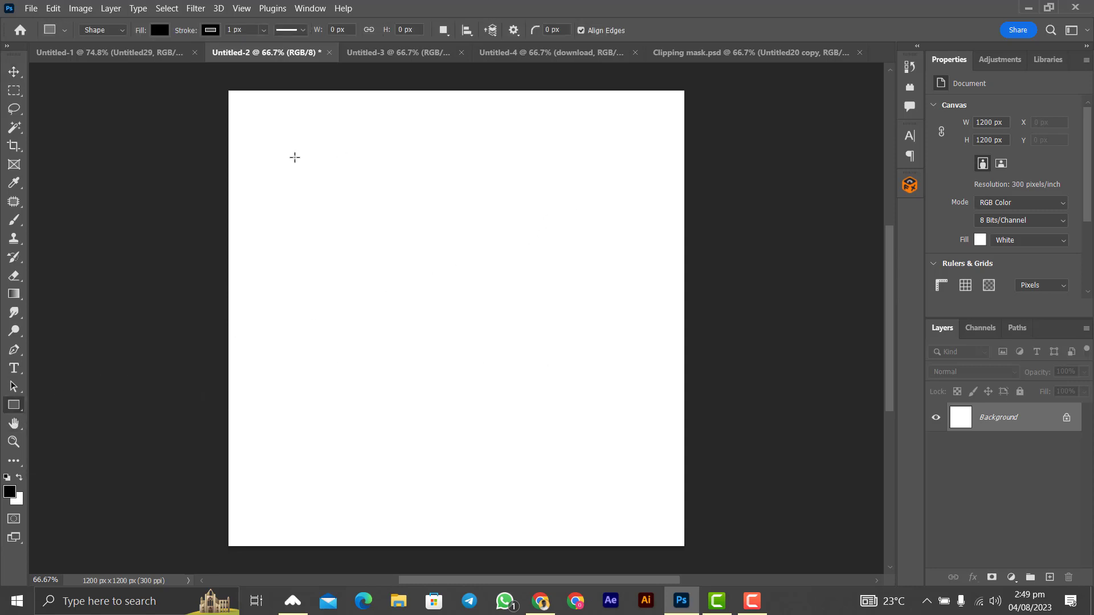
pyautogui.moveTo(309, 165); pyautogui.dragTo(427, 368)
pyautogui.press('v')
# Remove the new square's stroke and fill it with the recently used orange.
pyautogui.click(978, 229)
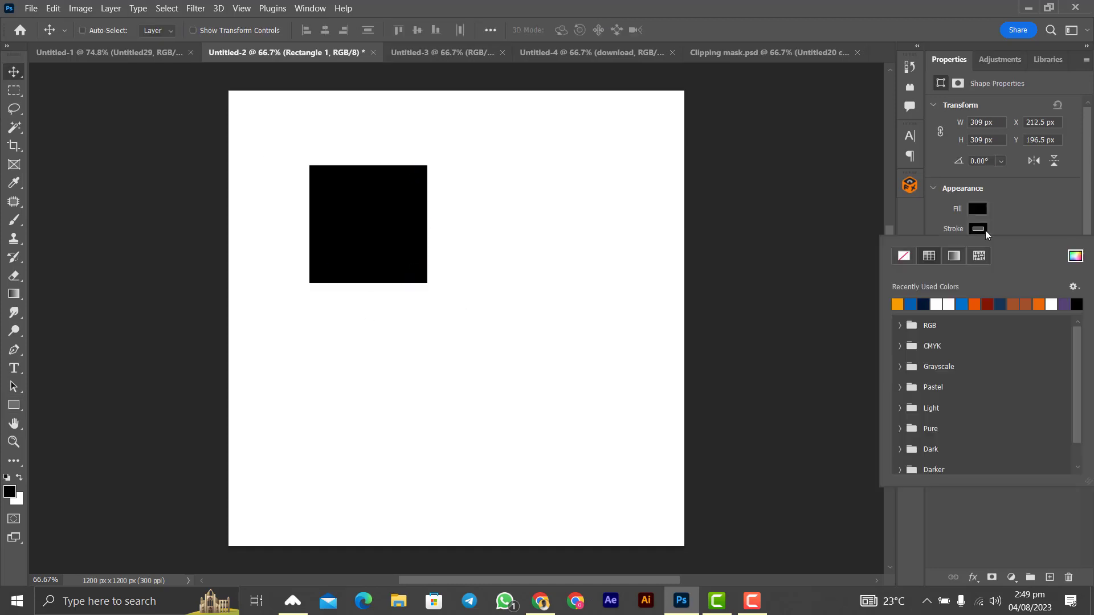
pyautogui.click(904, 256)
pyautogui.click(1007, 216)
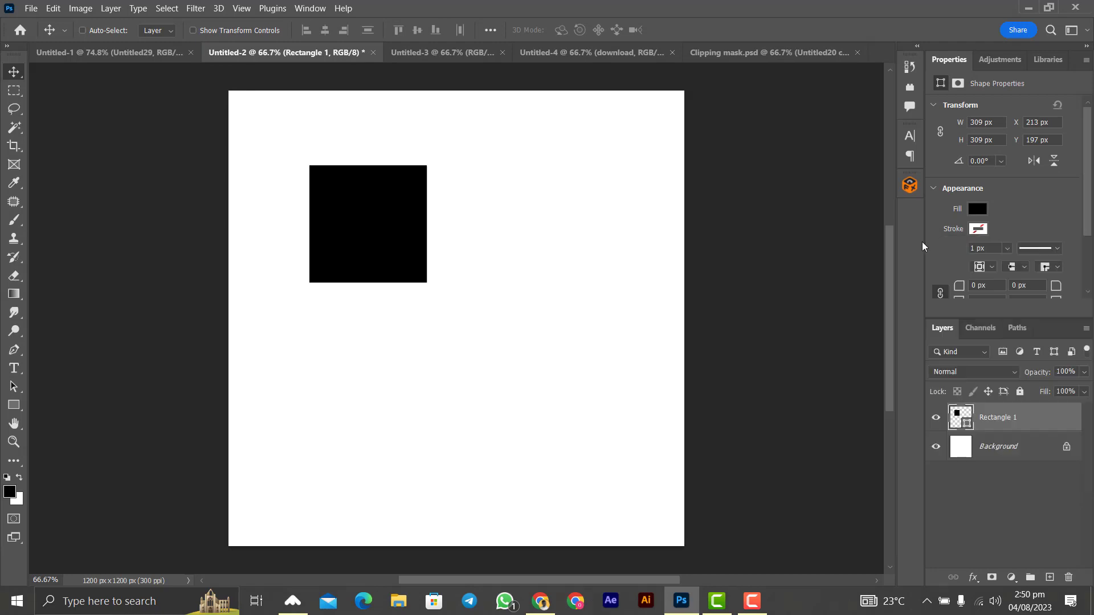
pyautogui.click(977, 209)
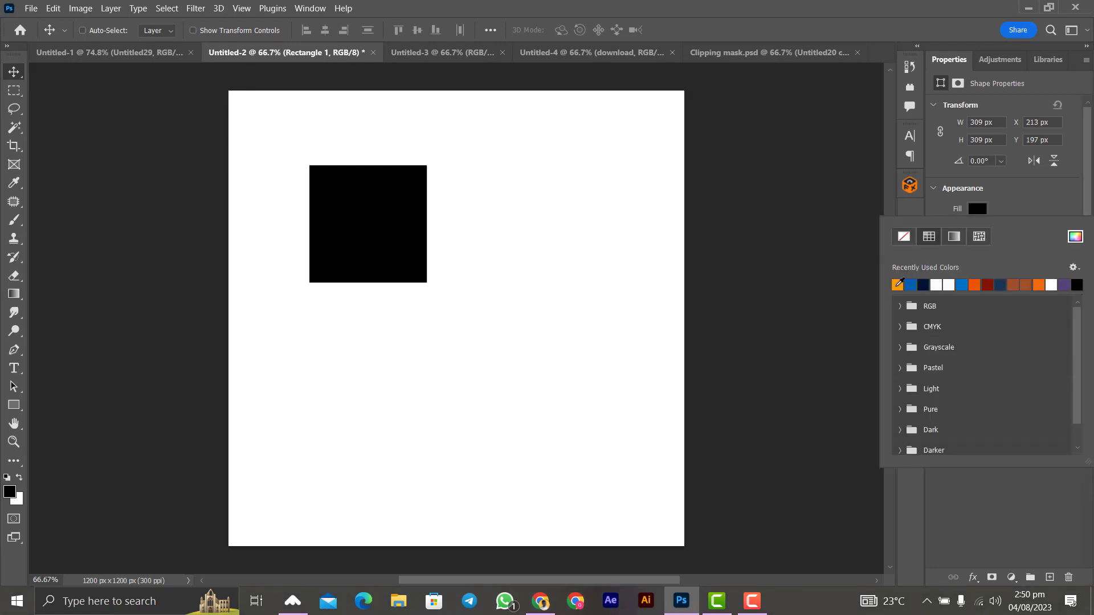
pyautogui.click(1023, 213)
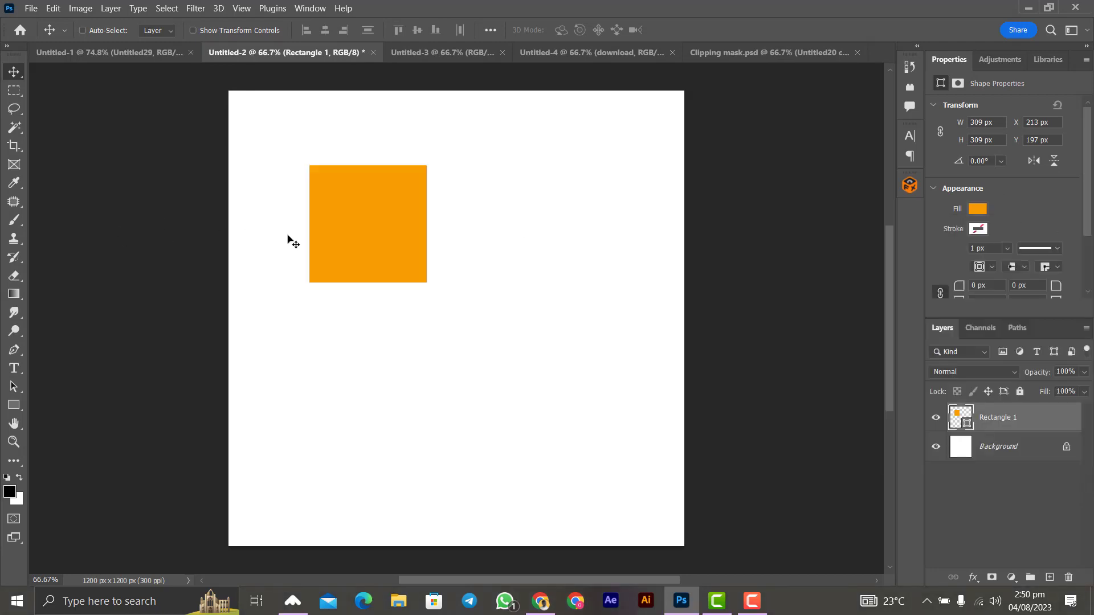
# Duplicate the orange square beside itself, and duplicate the resulting pair below to form a 2 × 2 grid with narrow gaps.
pyautogui.moveTo(287, 240); pyautogui.dragTo(467, 234)
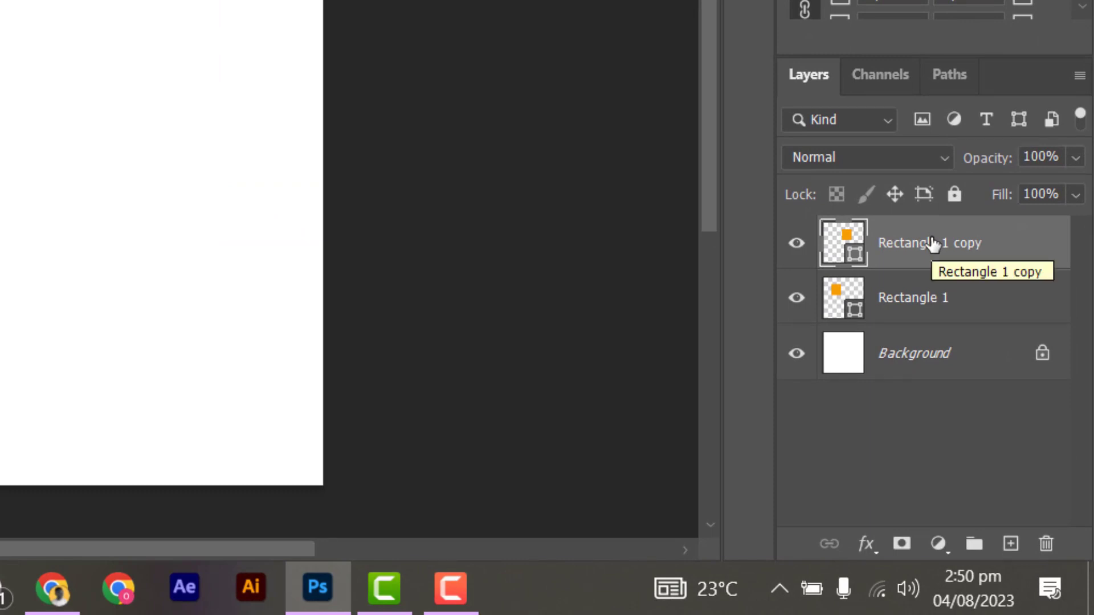
pyautogui.keyDown('shift'); pyautogui.click(952, 304); pyautogui.keyUp('shift')
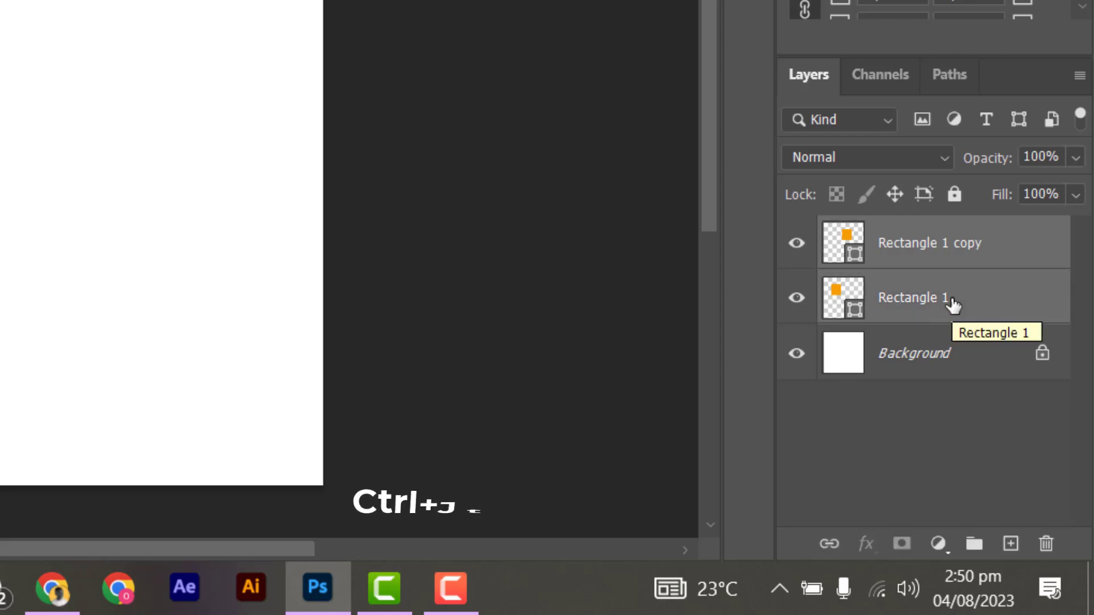
pyautogui.hotkey('ctrl', 'j')
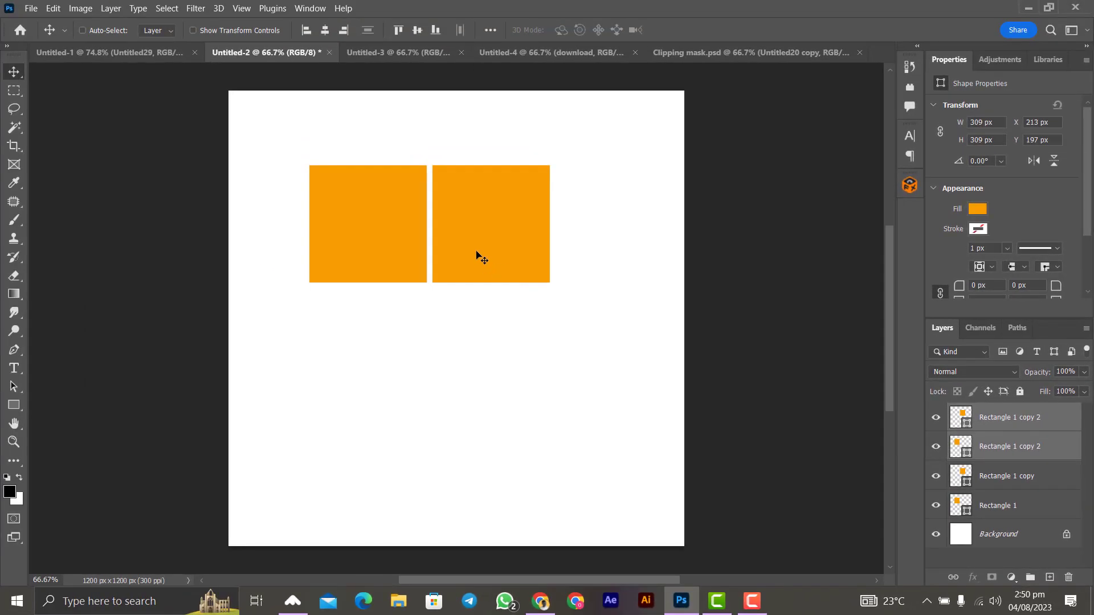
pyautogui.moveTo(474, 284); pyautogui.dragTo(477, 376)
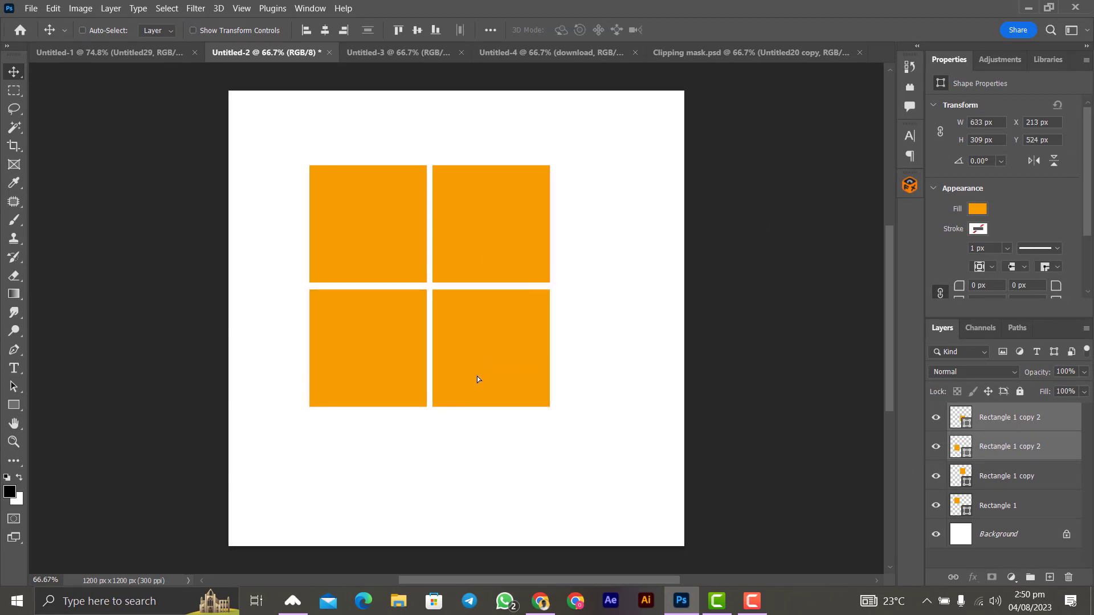
# Nudge the lower pair of squares up to Y 518 px to narrow the gap between the rows.
pyautogui.press('Up')
pyautogui.press('Up')
pyautogui.press('Up')
pyautogui.press('Up')
pyautogui.press('Up')
pyautogui.press('Up')
pyautogui.press('Up')
pyautogui.press('Up')
pyautogui.press('Up')
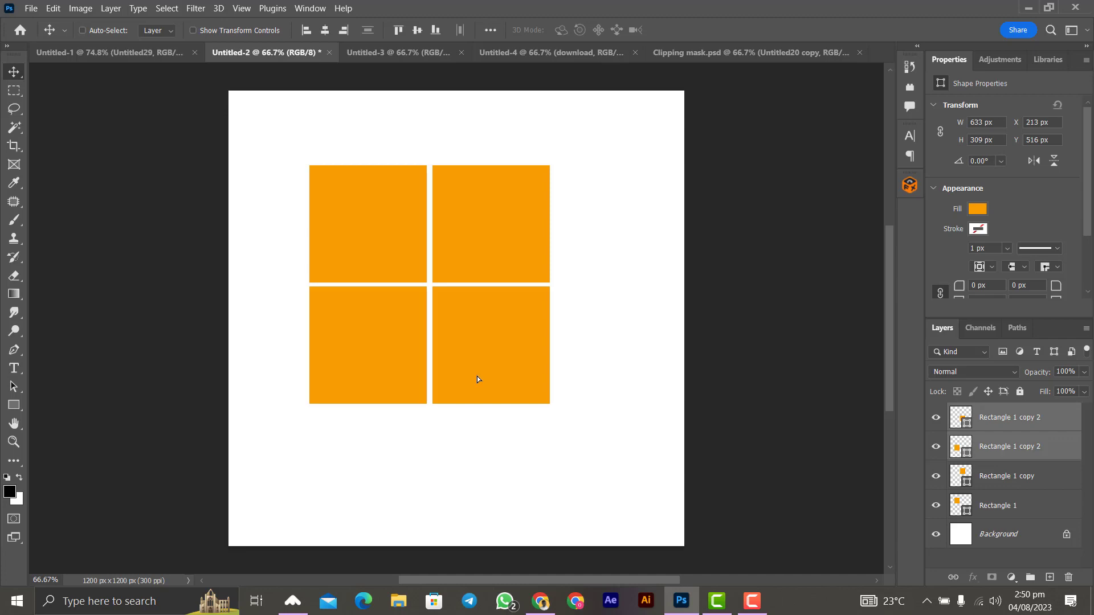
pyautogui.press('Down')
pyautogui.press('Down')
# Group the four rectangle layers together, leaving out the background.
pyautogui.scroll(-2, 1022, 479)
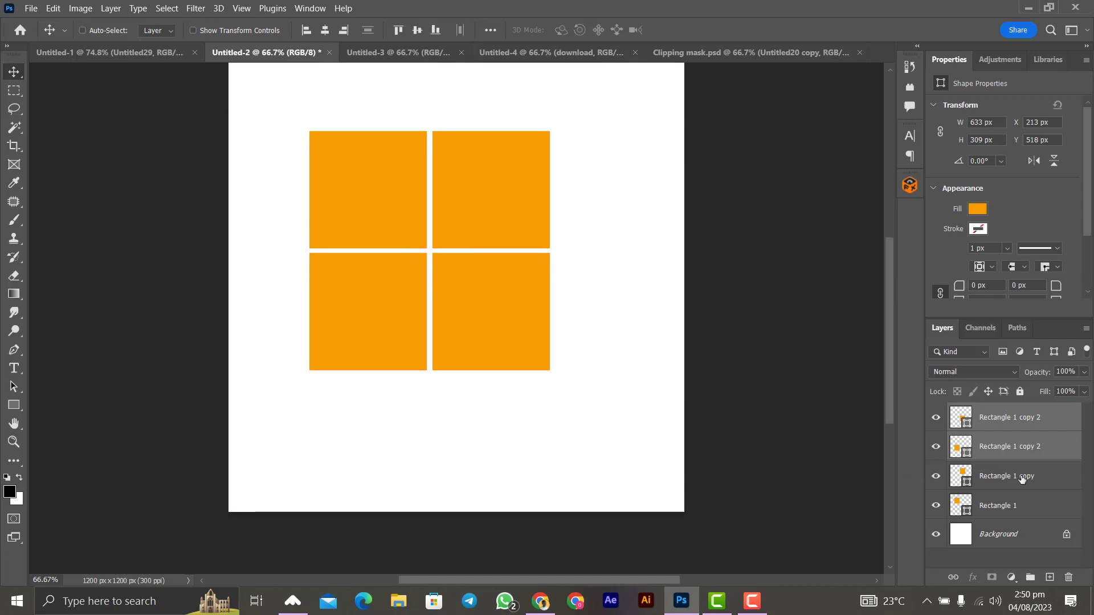
pyautogui.click(1022, 511)
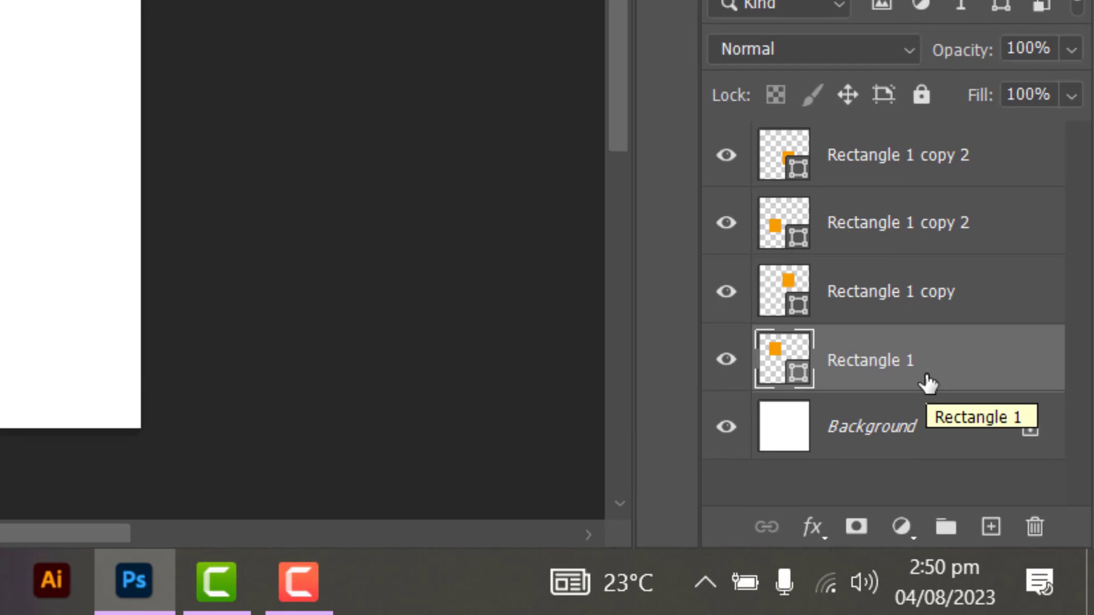
pyautogui.keyDown('shift'); pyautogui.click(932, 165); pyautogui.keyUp('shift')
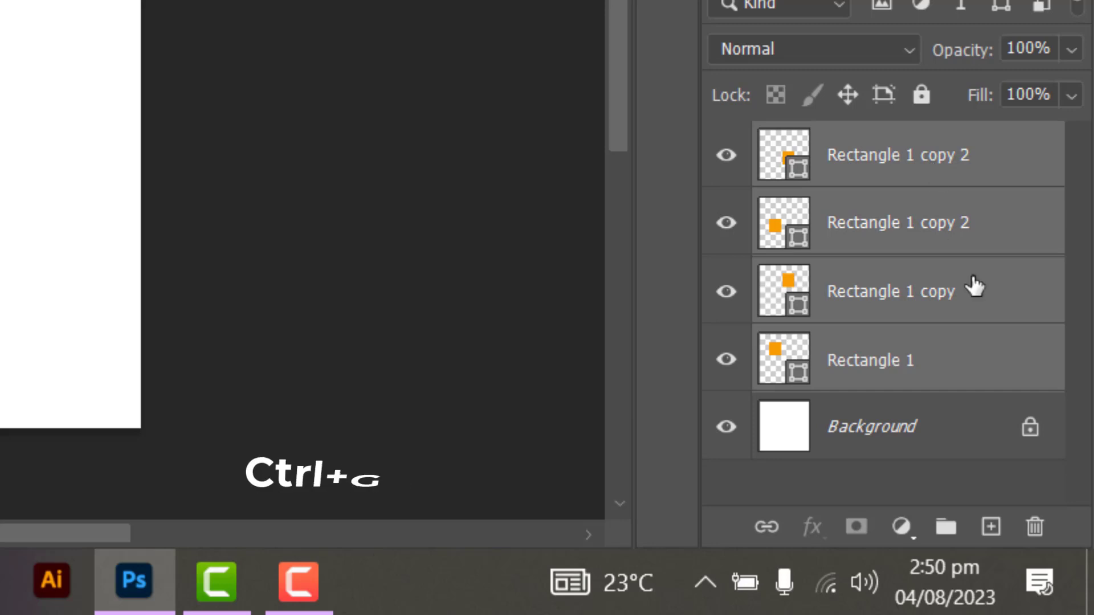
pyautogui.hotkey('ctrl', 'g')
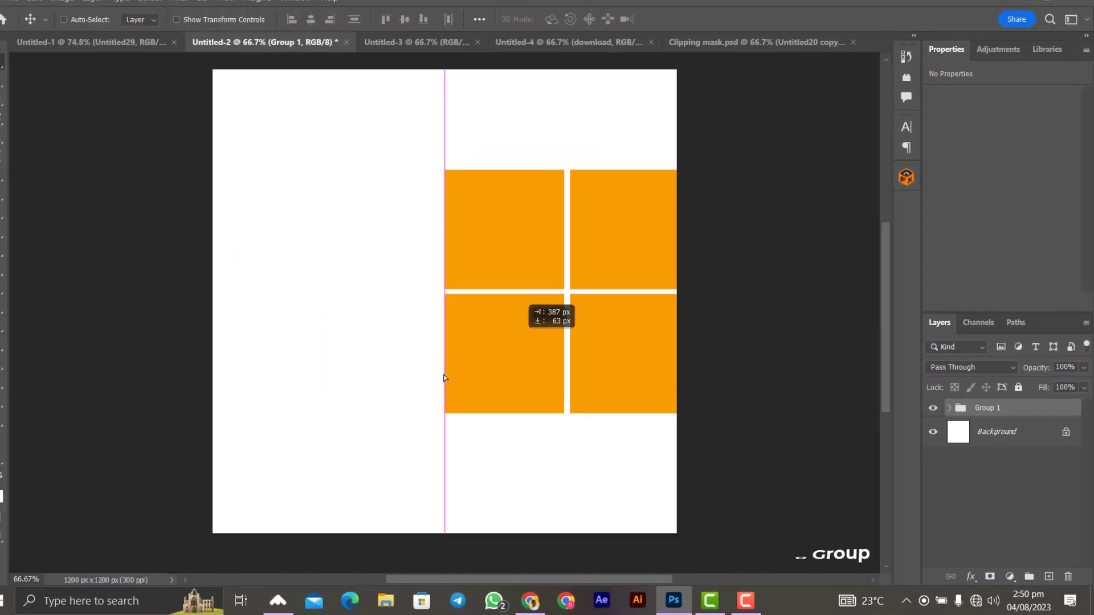
# Move the group of four squares back onto the canvas and centre it horizontally and vertically on the whole canvas.
pyautogui.moveTo(522, 333); pyautogui.dragTo(437, 386)
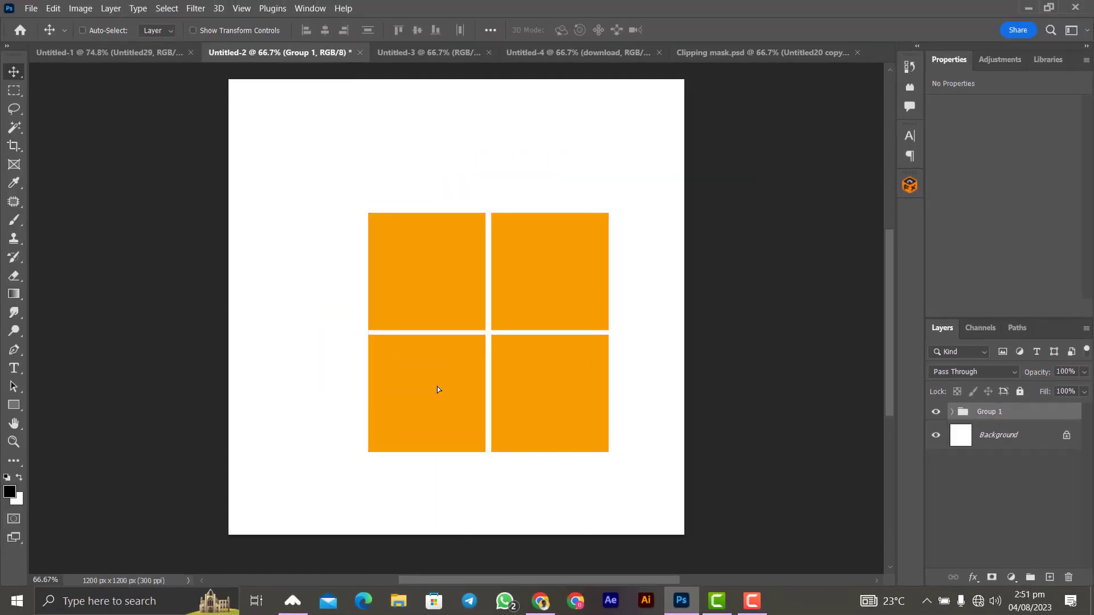
pyautogui.hotkey('ctrl', 'a')
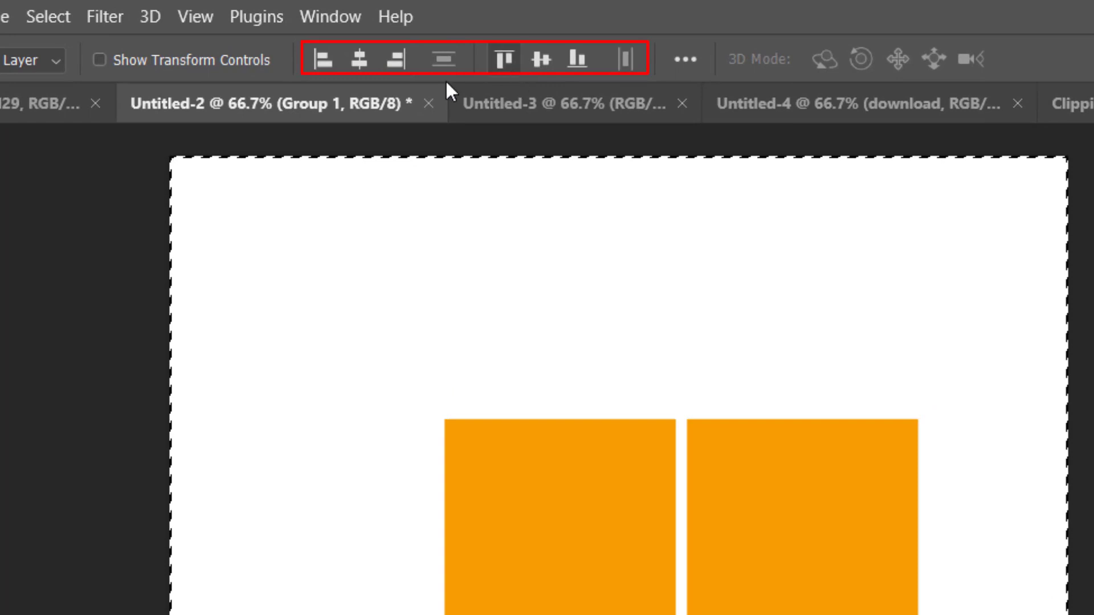
pyautogui.click(363, 62)
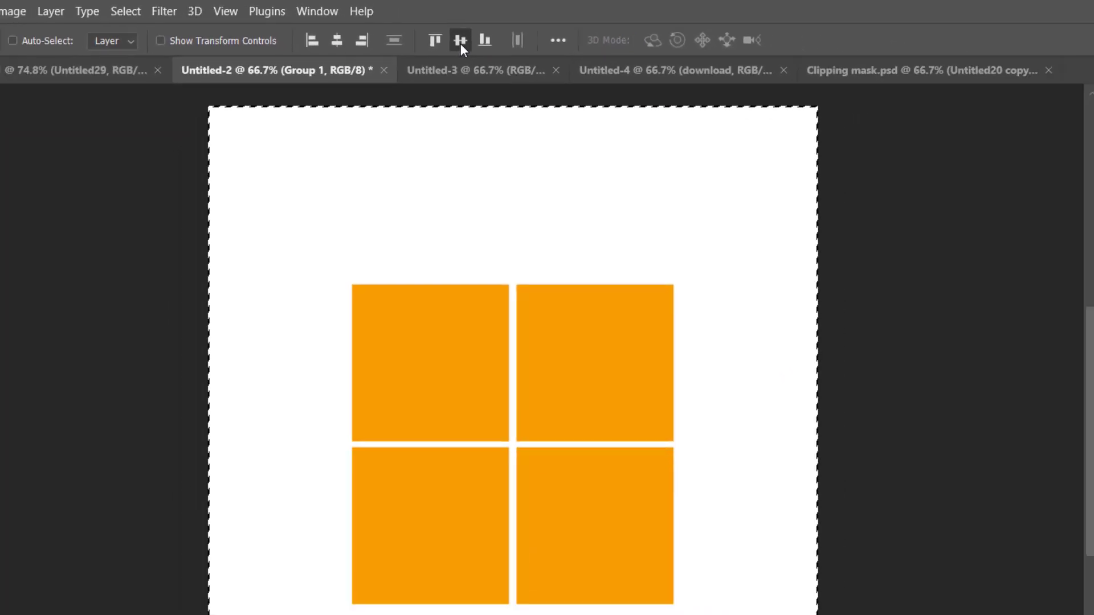
pyautogui.click(539, 59)
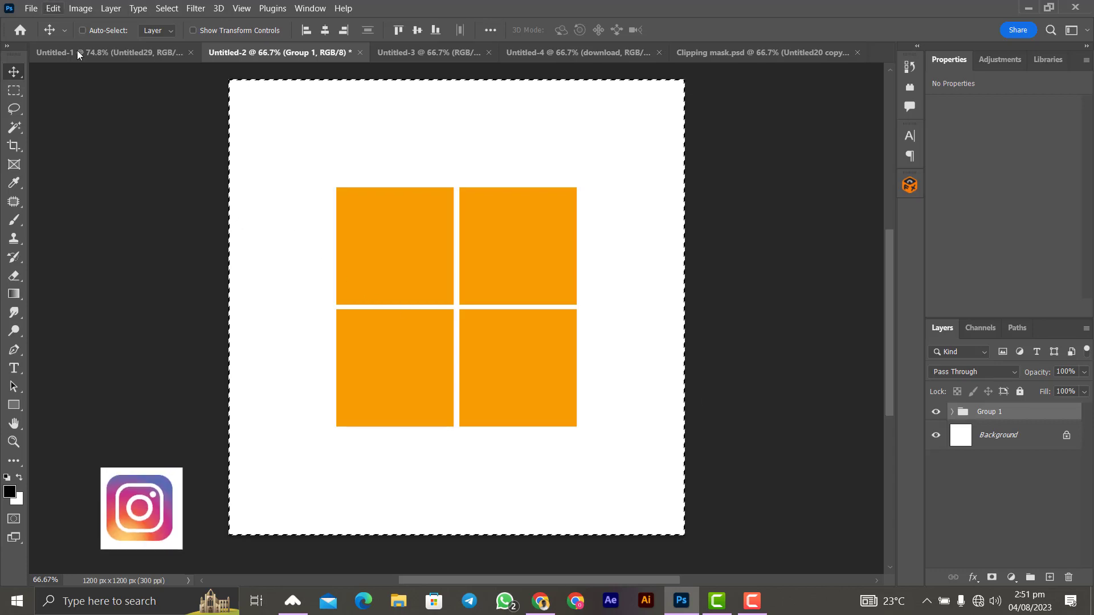
# Place the Untitled29 portrait into the document as an embedded image.
pyautogui.click(31, 8)
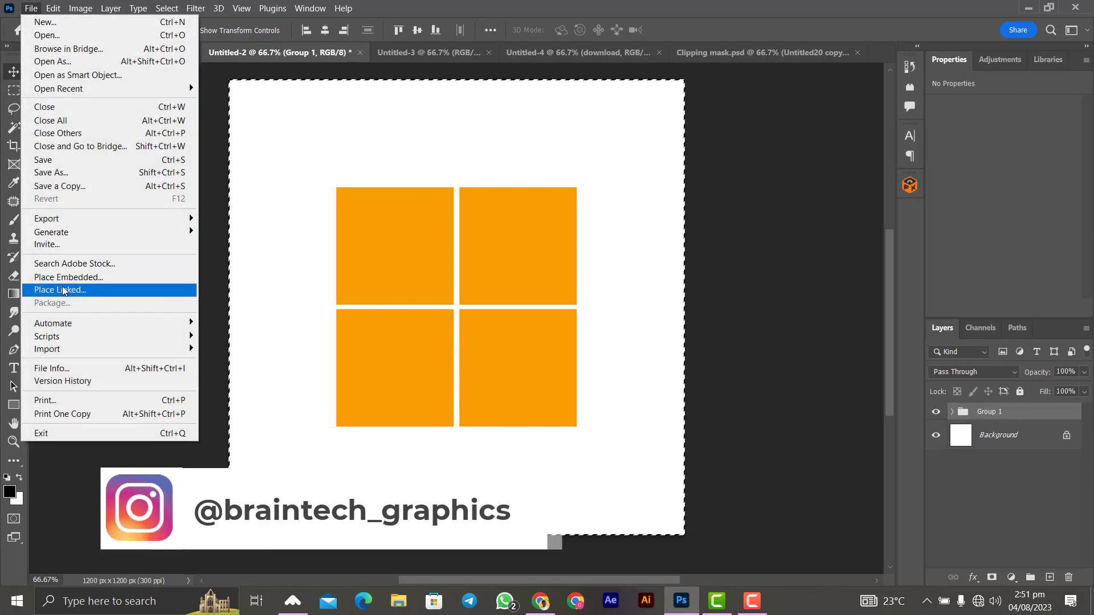
pyautogui.click(295, 403)
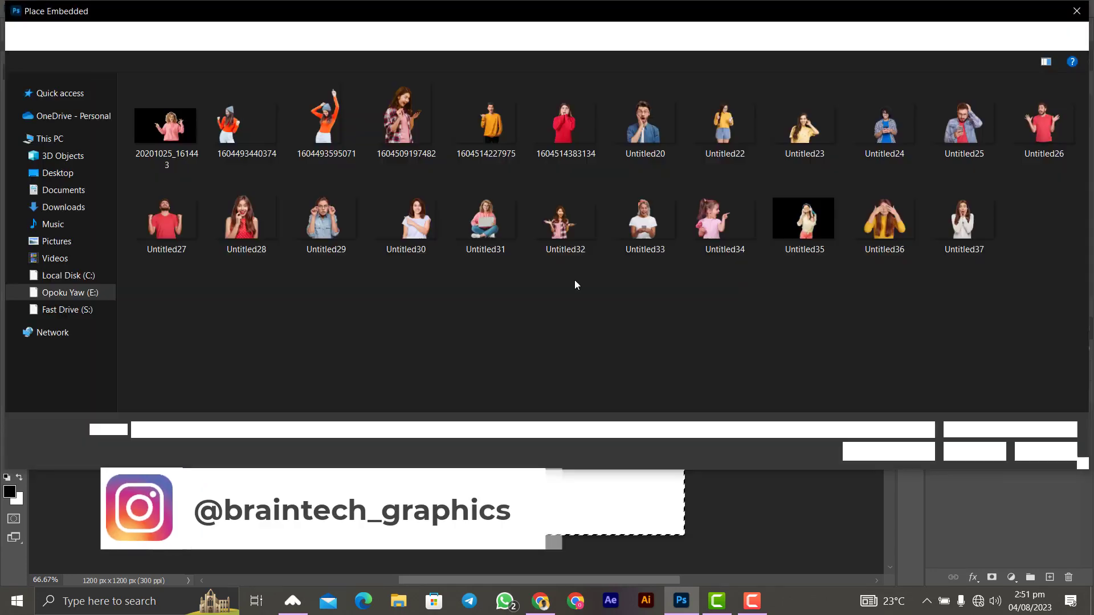
pyautogui.doubleClick(340, 242)
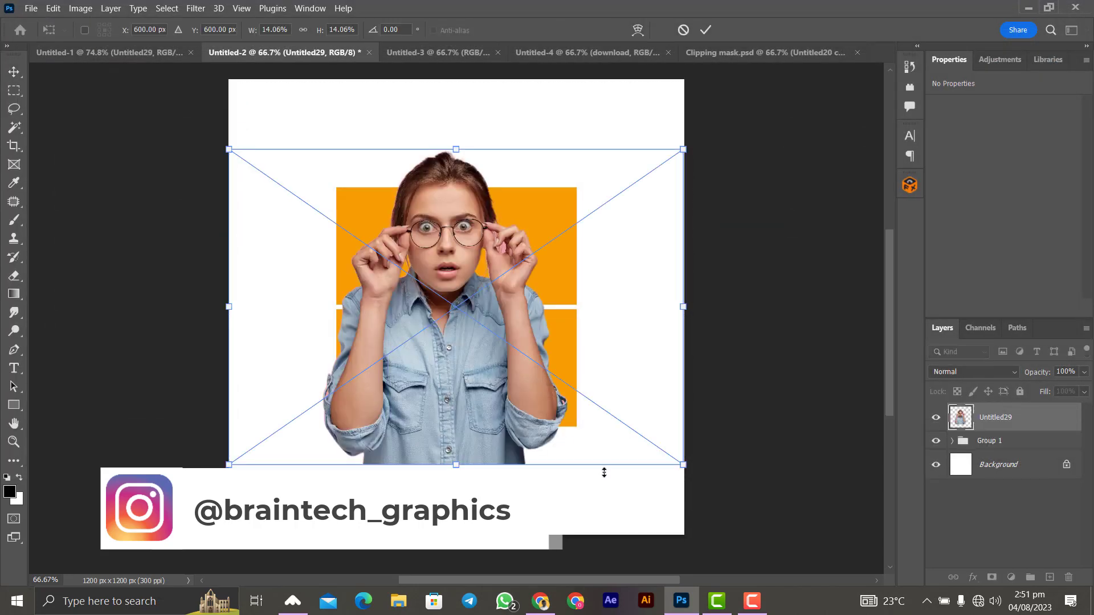
# Scale the placed portrait to about 395 × 523 px and position it over the square grid at about X 411, Y 339 px.
pyautogui.moveTo(682, 463); pyautogui.dragTo(615, 420)
pyautogui.moveTo(532, 344); pyautogui.dragTo(569, 341)
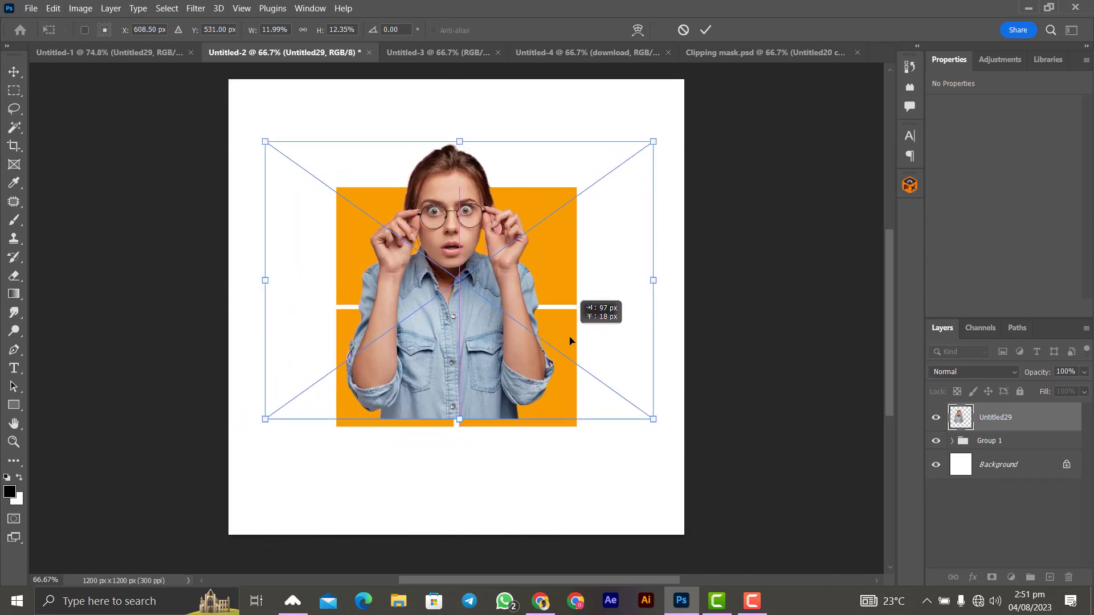
pyautogui.moveTo(654, 417); pyautogui.dragTo(634, 416)
pyautogui.moveTo(539, 360); pyautogui.dragTo(539, 374)
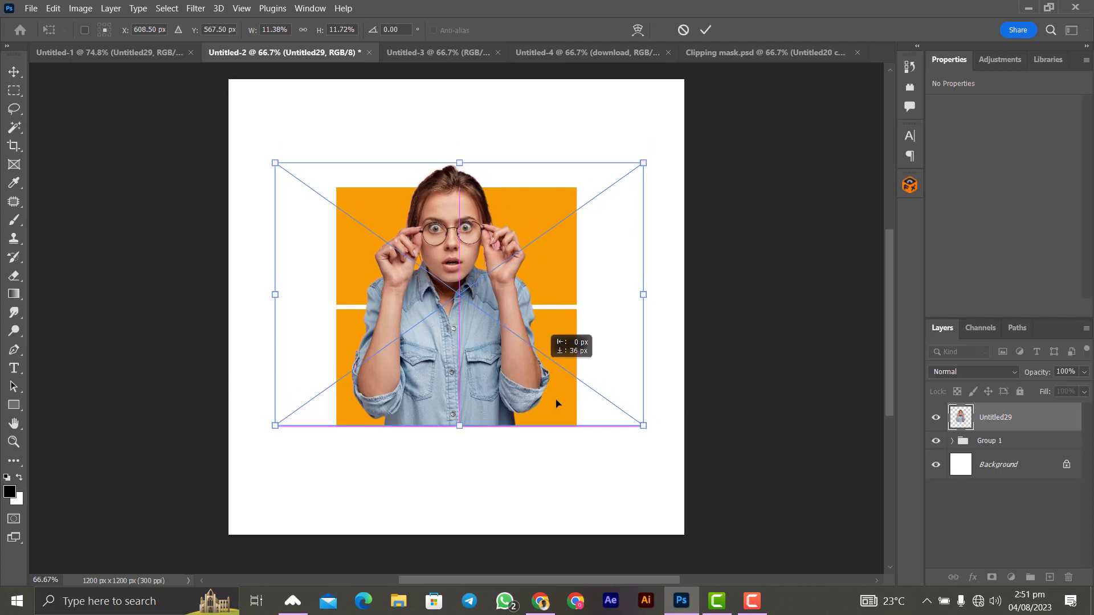
pyautogui.moveTo(643, 425); pyautogui.dragTo(586, 392)
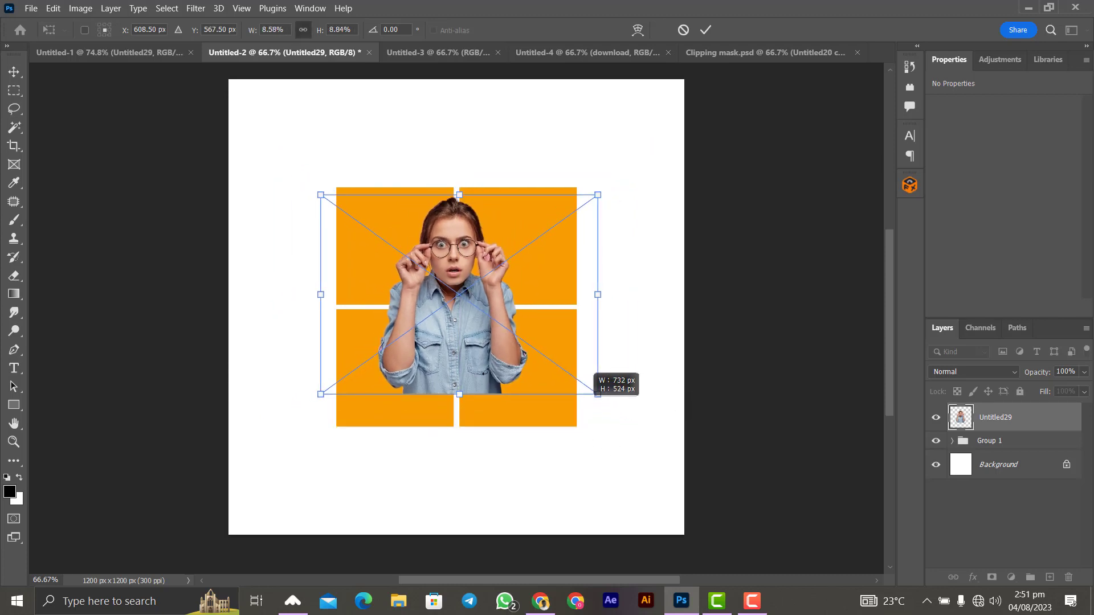
pyautogui.moveTo(483, 362)
pyautogui.mouseDown()
pyautogui.moveTo(489, 389)
pyautogui.moveTo(489, 377)
pyautogui.mouseUp()
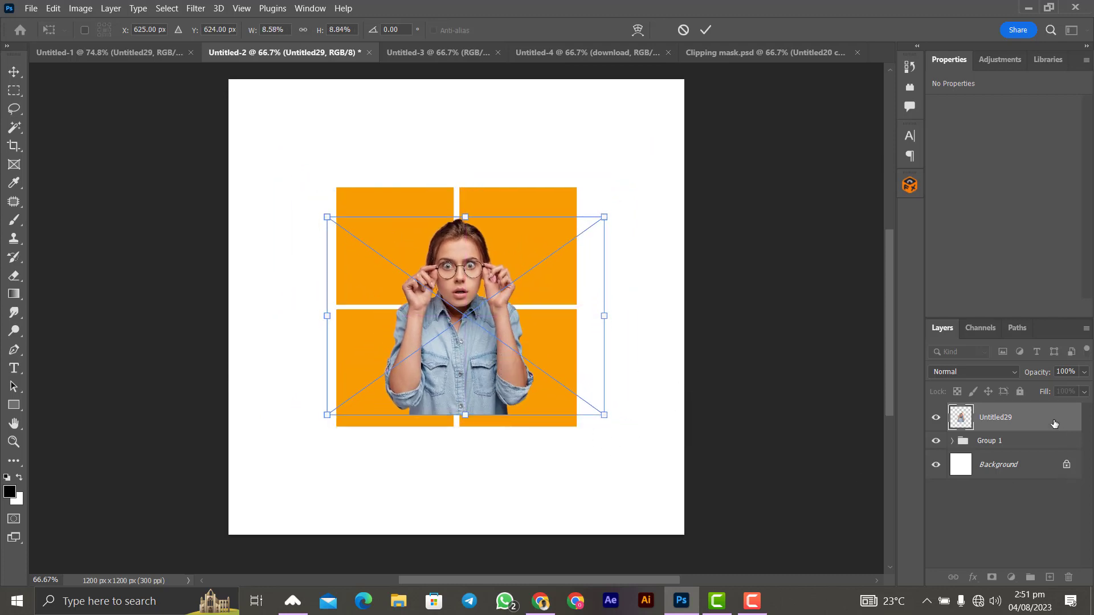
pyautogui.click(706, 29)
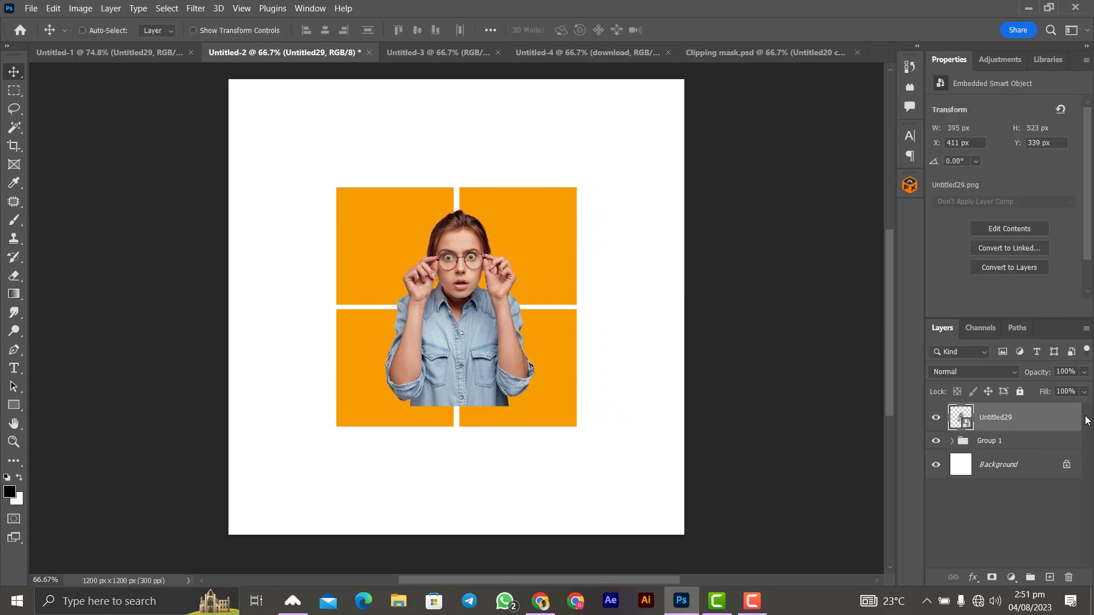
# Clip the portrait to the group of squares and shift it down within the grid to about X 403, Y 368 px.
pyautogui.rightClick(1032, 430)
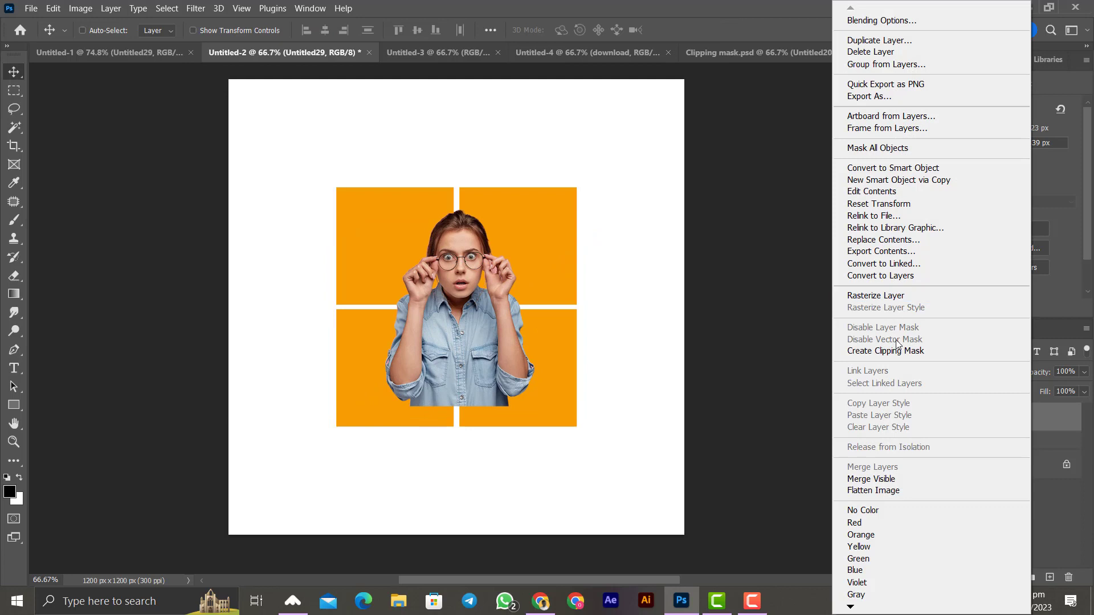
pyautogui.click(897, 356)
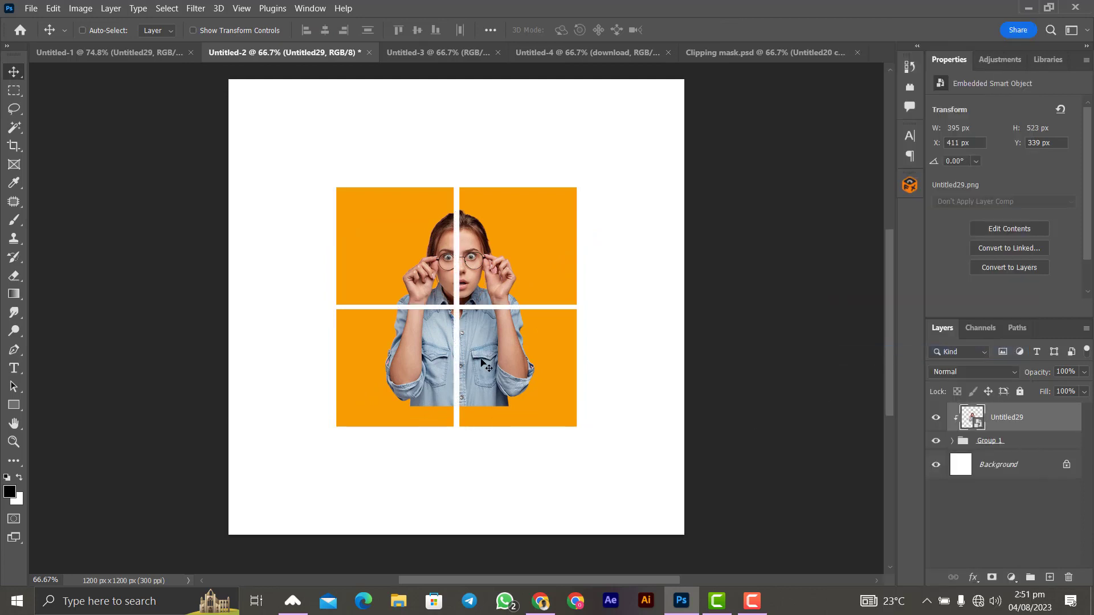
pyautogui.moveTo(482, 360); pyautogui.dragTo(484, 388)
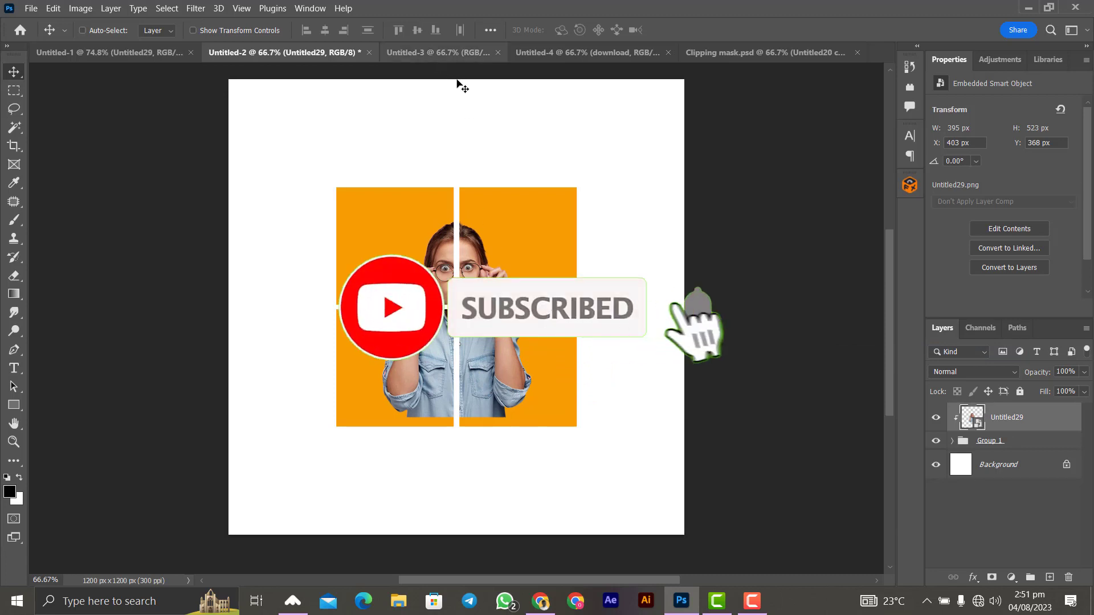
# In the Untitled-3 document, delete the Untitled20 portrait and the group of orange hexagons, keeping only the background.
pyautogui.click(438, 52)
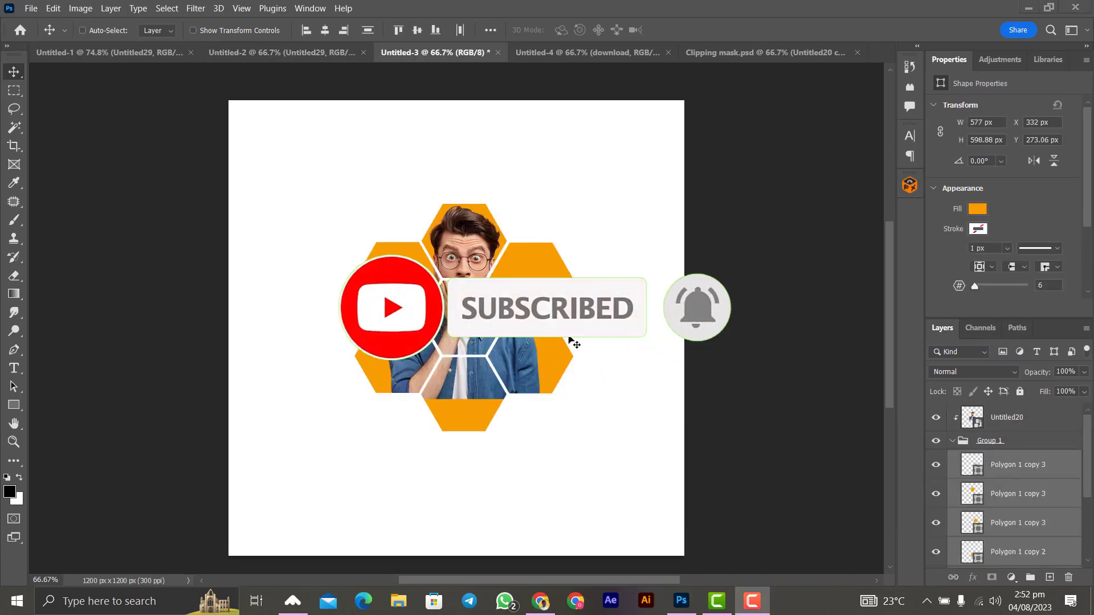
pyautogui.scroll(-4, 1019, 497)
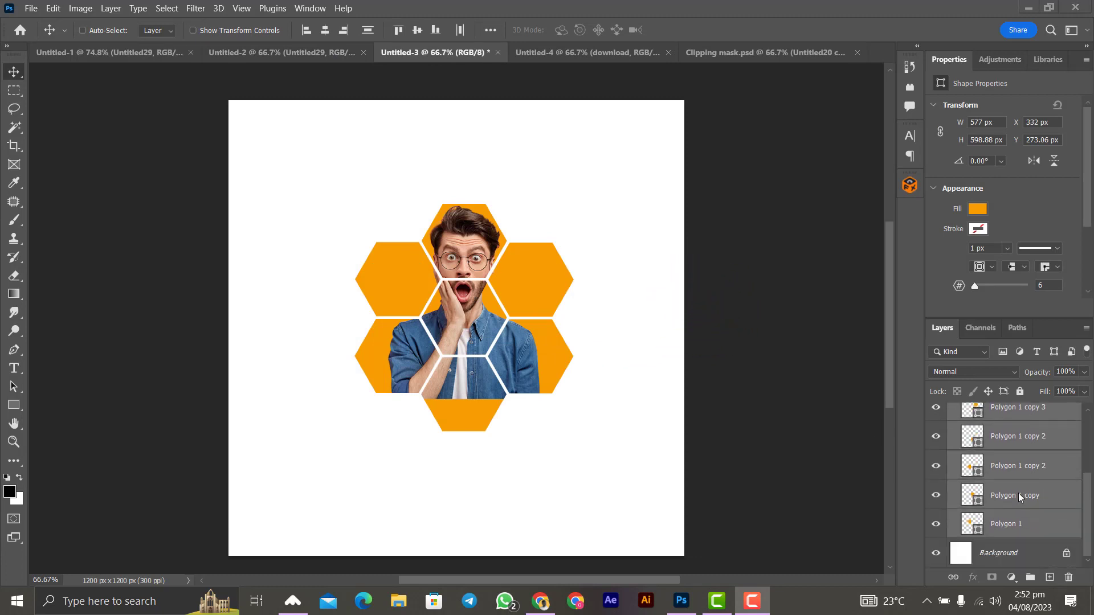
pyautogui.scroll(4, 1018, 533)
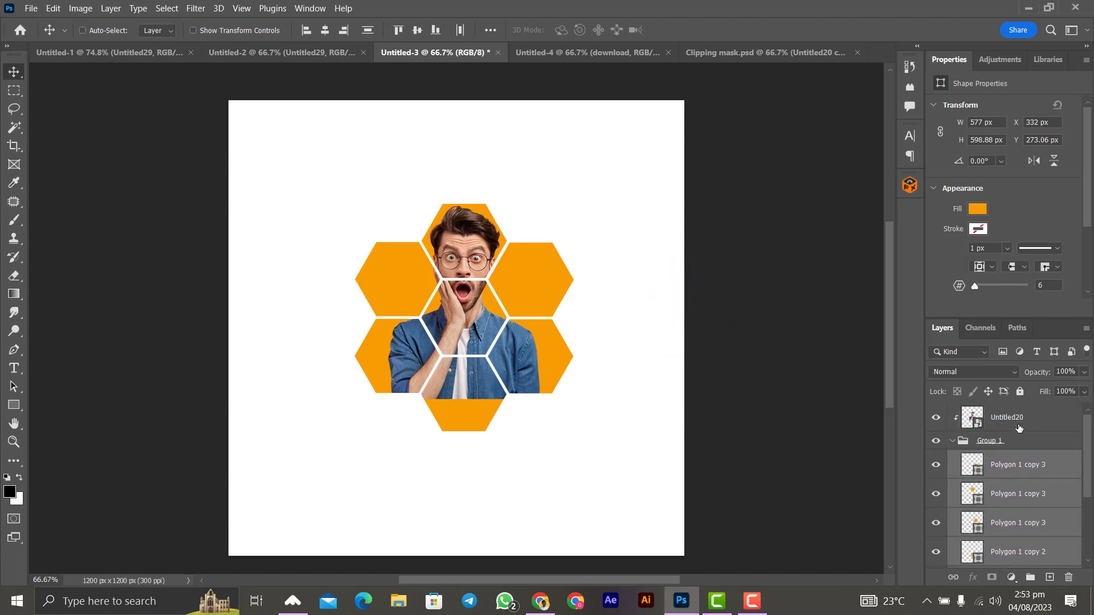
pyautogui.keyDown('shift'); pyautogui.click(1009, 417); pyautogui.keyUp('shift')
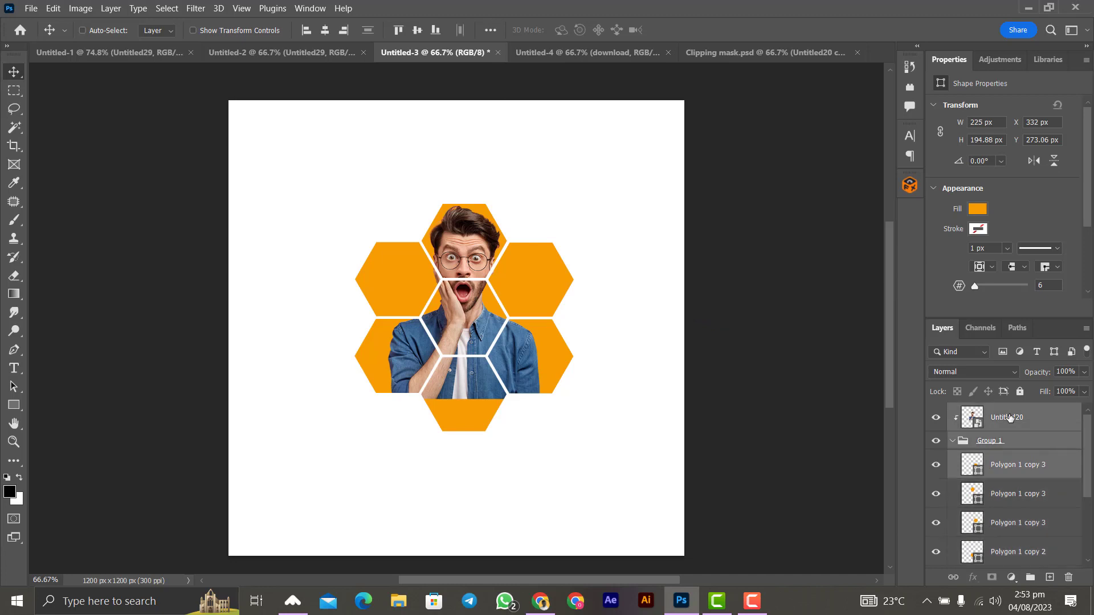
pyautogui.press('Delete')
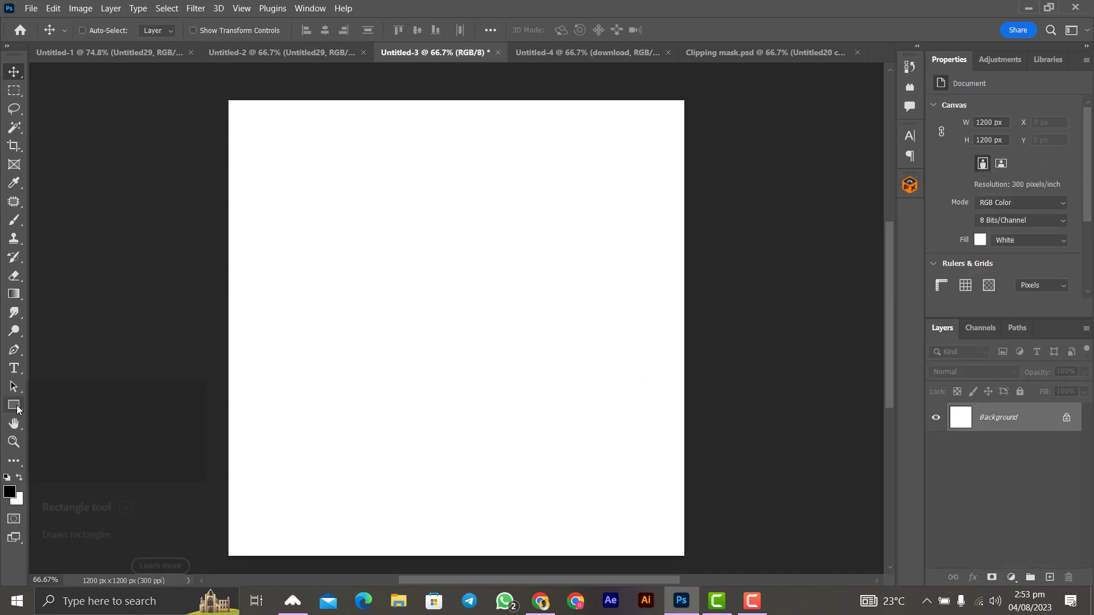
# Draw a six-sided polygon about 350 × 303 px near the middle of the blank canvas.
pyautogui.click(17, 408)
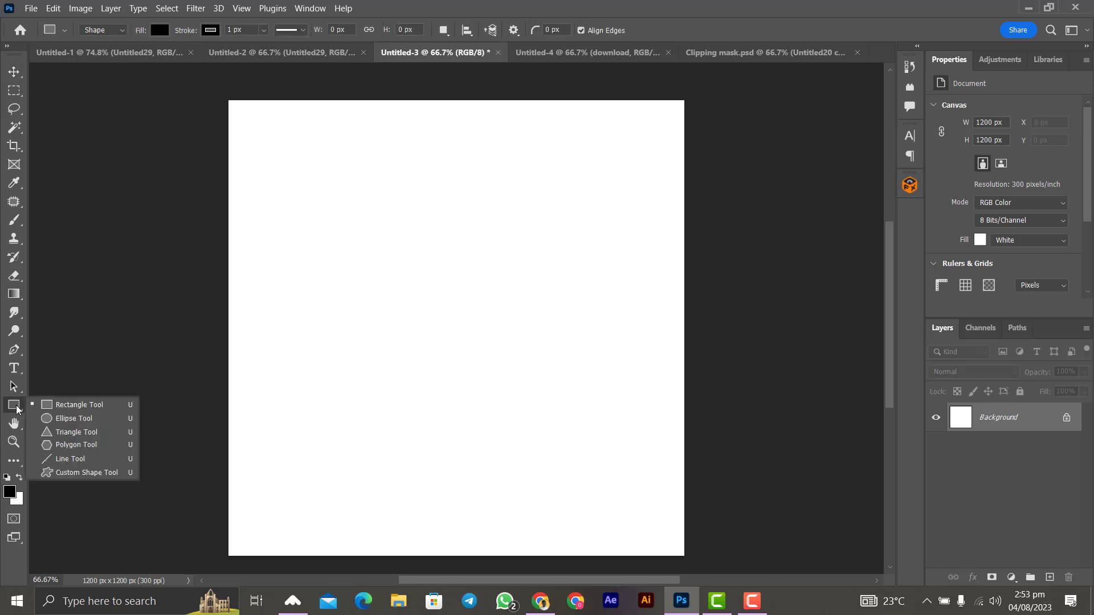
pyautogui.click(74, 444)
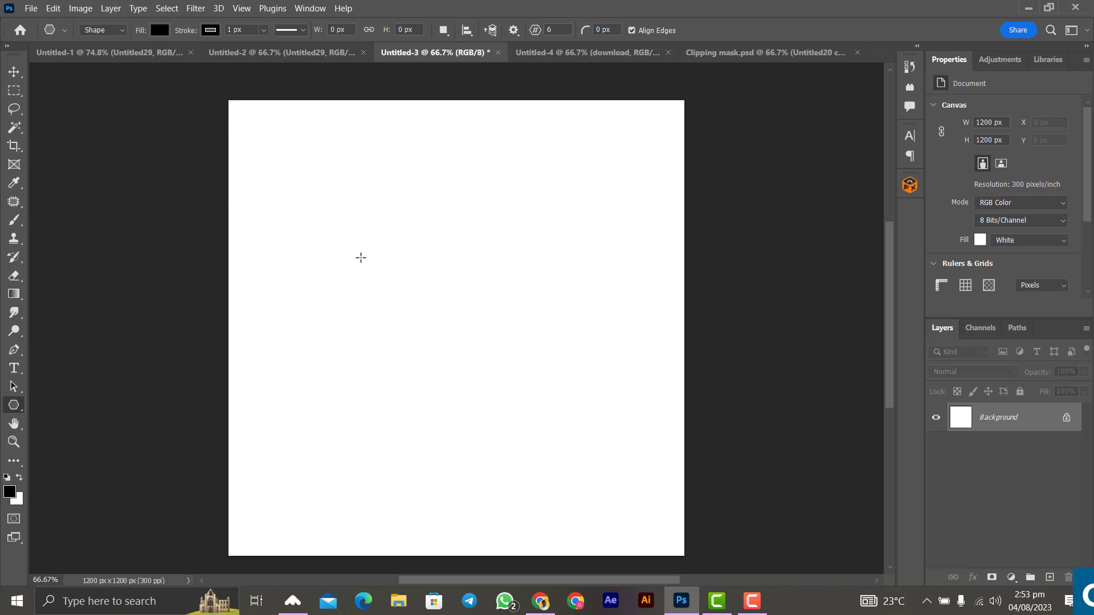
pyautogui.moveTo(361, 258); pyautogui.dragTo(493, 500)
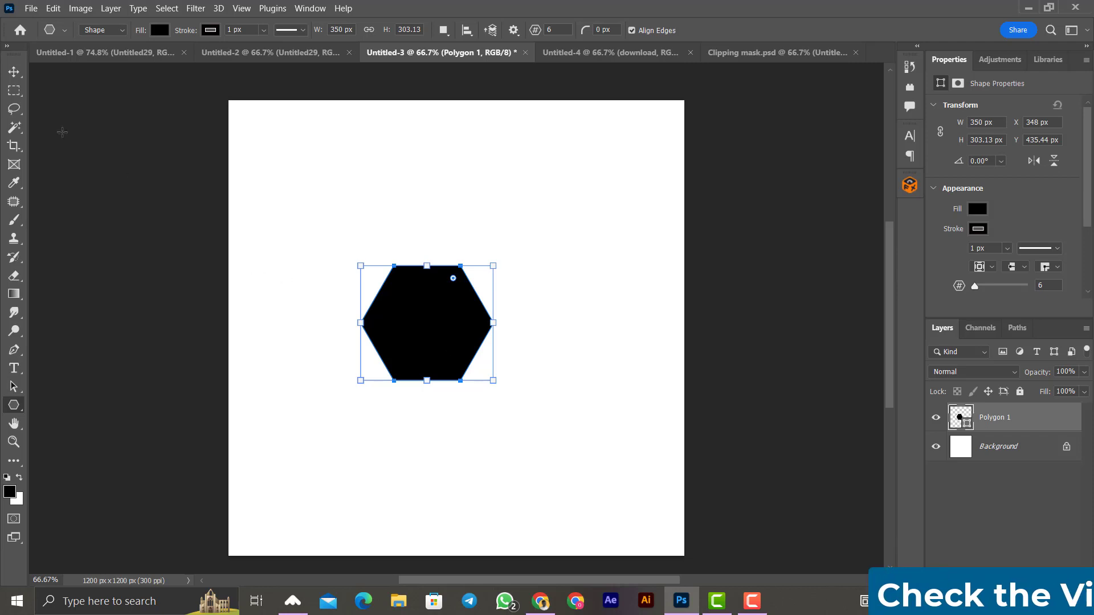
# Move the hexagon up toward the canvas's upper left area and scale it to about 81%.
pyautogui.click(14, 72)
pyautogui.moveTo(411, 348); pyautogui.dragTo(394, 293)
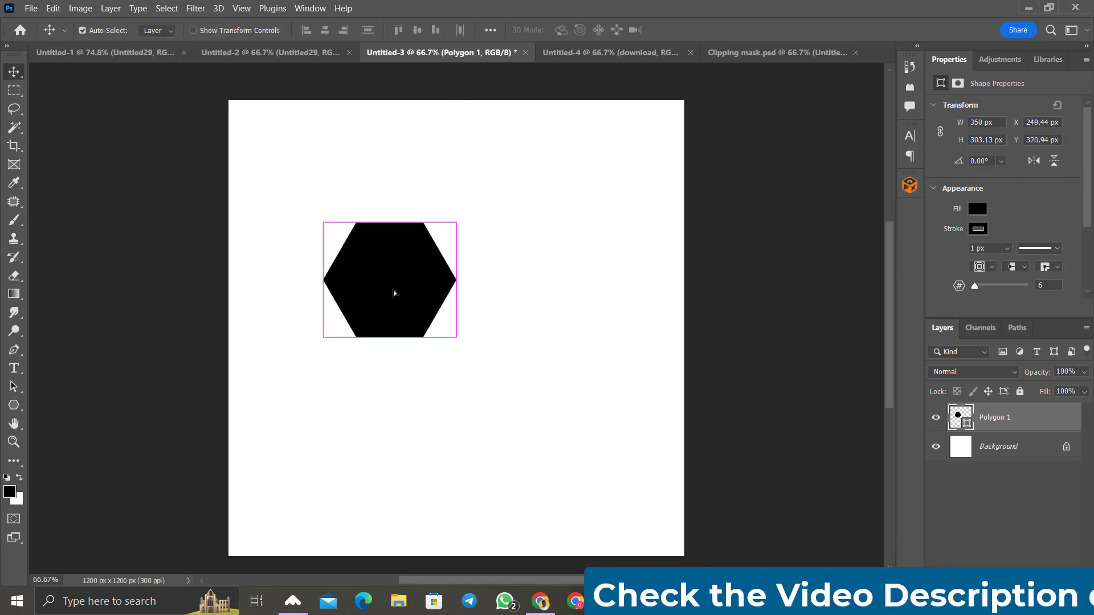
pyautogui.hotkey('ctrl', 't')
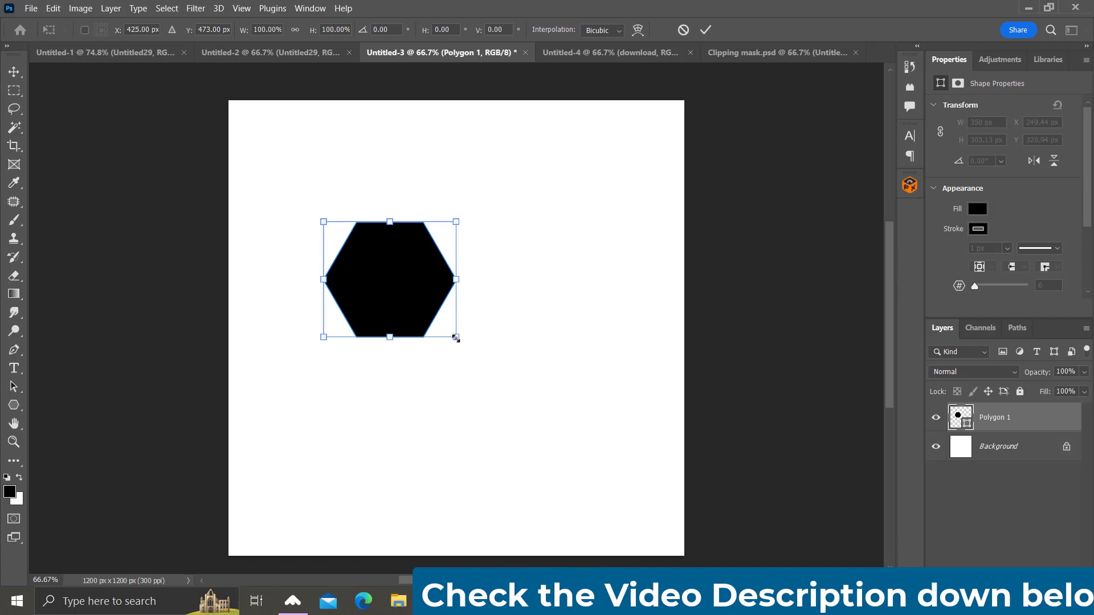
pyautogui.moveTo(455, 336); pyautogui.dragTo(447, 324)
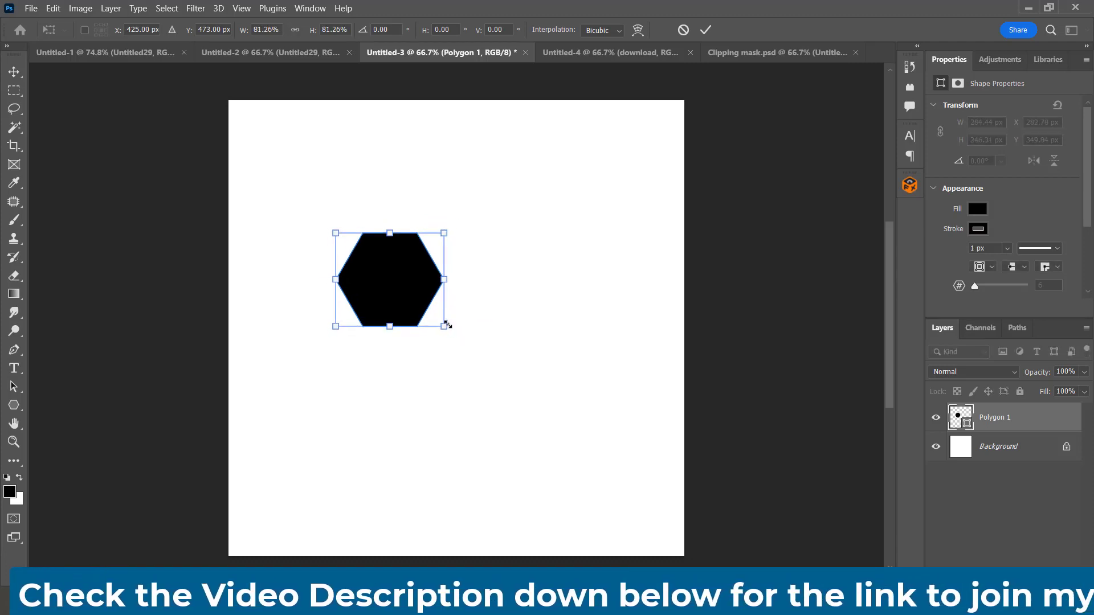
pyautogui.press('Return')
# Duplicate the hexagon to its lower right and nudge the copy to about X 502, Y 478 px, leaving a narrow gap between them.
pyautogui.keyDown('alt'); pyautogui.moveTo(447, 324); pyautogui.dragTo(493, 352); pyautogui.keyUp('alt')
pyautogui.press('Up')
pyautogui.press('Up')
pyautogui.press('Up')
pyautogui.press('Up')
pyautogui.press('Up')
pyautogui.press('Up')
pyautogui.press('Up')
pyautogui.press('Up')
pyautogui.press('Right')
pyautogui.press('Right')
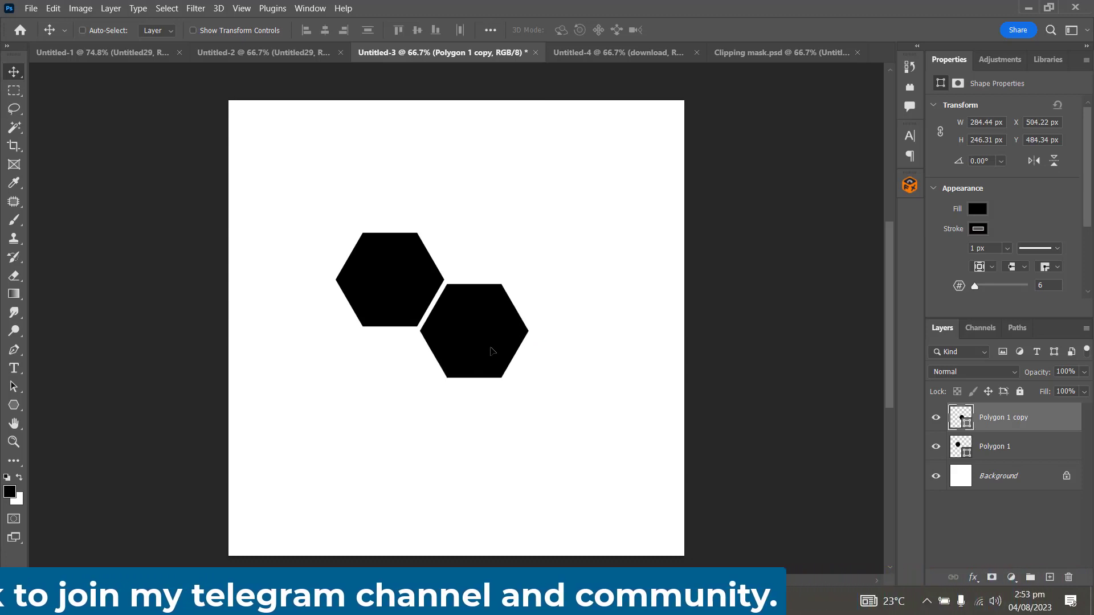
pyautogui.press('Up')
pyautogui.press('Up')
pyautogui.press('Up')
pyautogui.press('Up')
pyautogui.press('Left')
pyautogui.press('Left')
pyautogui.press('Up')
pyautogui.press('Up')
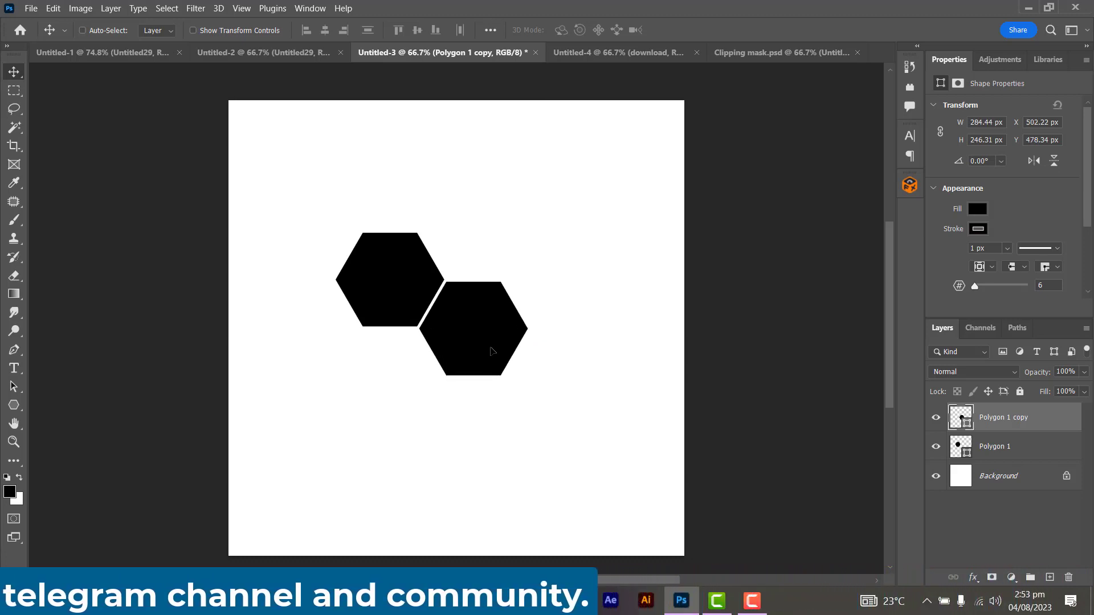
# Duplicate both hexagons together and place the new pair directly below the originals with a narrow gap.
pyautogui.keyDown('shift'); pyautogui.click(1019, 443); pyautogui.keyUp('shift')
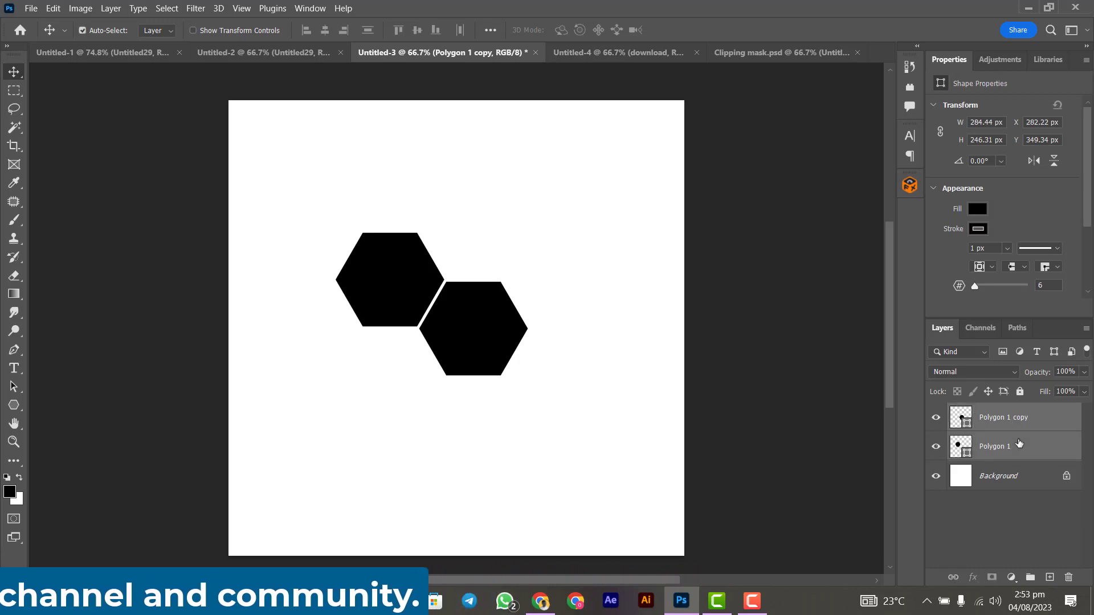
pyautogui.hotkey('ctrl', 'j')
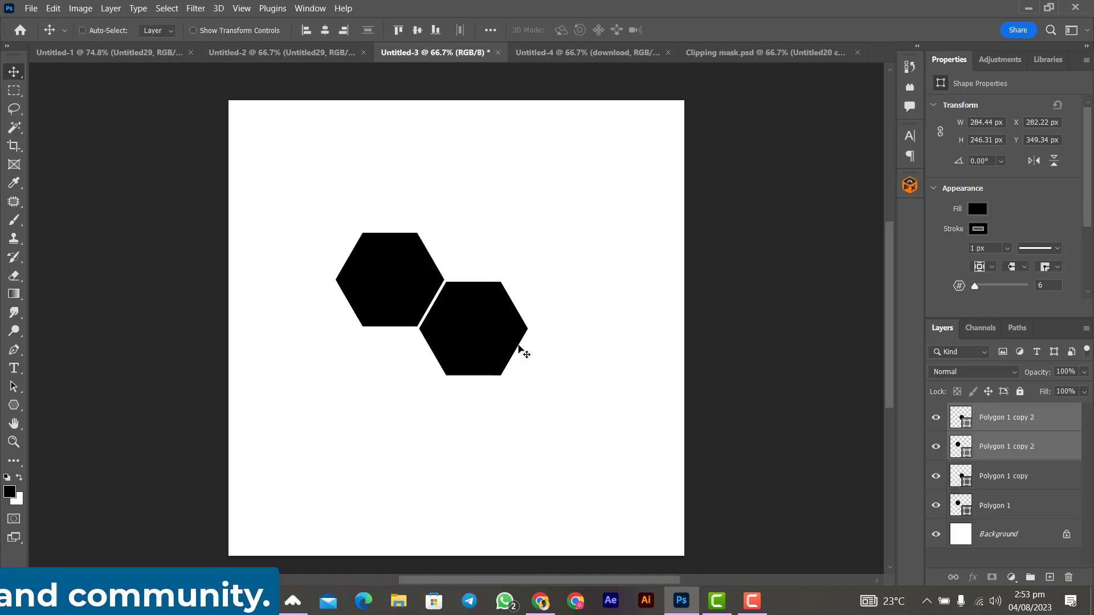
pyautogui.moveTo(459, 331); pyautogui.dragTo(457, 421)
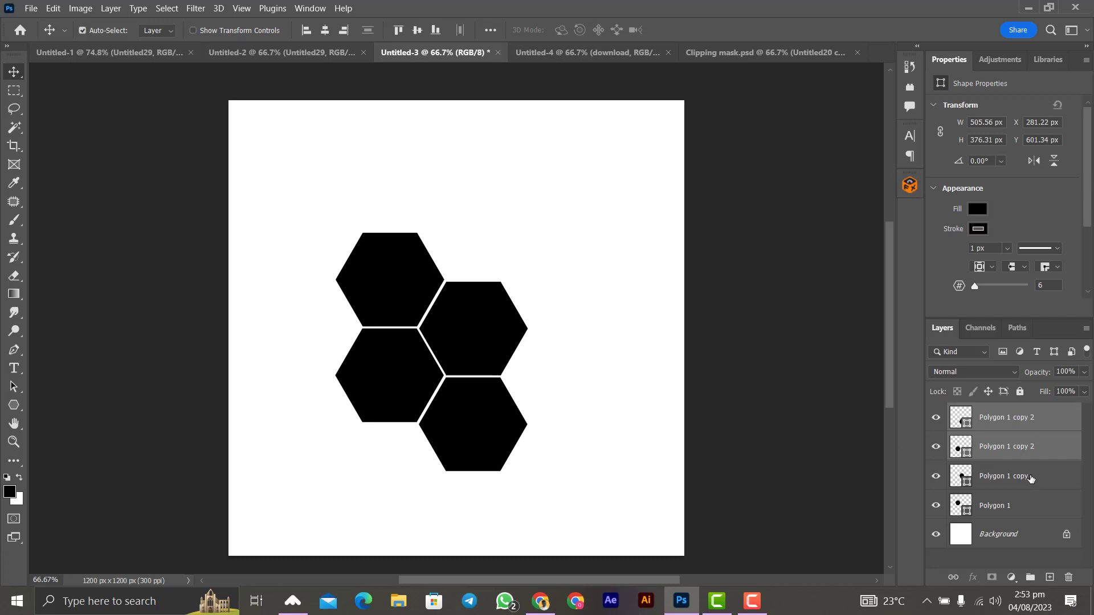
# Duplicate the lower pair and the first hexagon copy, and fit the three duplicates at the upper right of the cluster, at about X 506, Y 101 px.
pyautogui.keyDown('ctrl'); pyautogui.click(1031, 478); pyautogui.keyUp('ctrl')
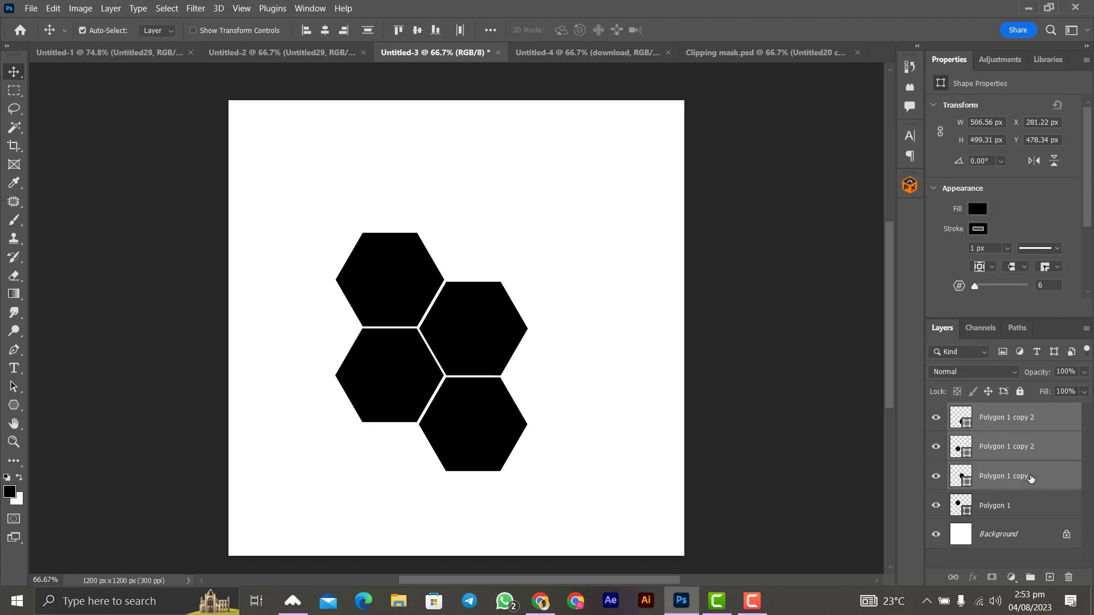
pyautogui.hotkey('ctrl', 'j')
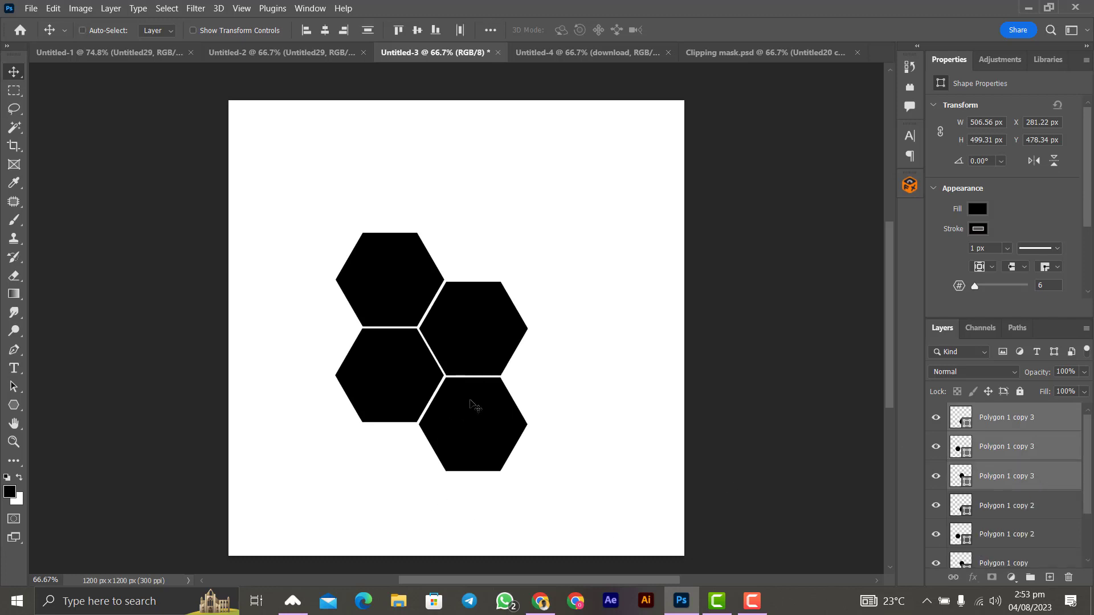
pyautogui.moveTo(470, 404); pyautogui.dragTo(560, 263)
pyautogui.press('Right')
pyautogui.press('Down')
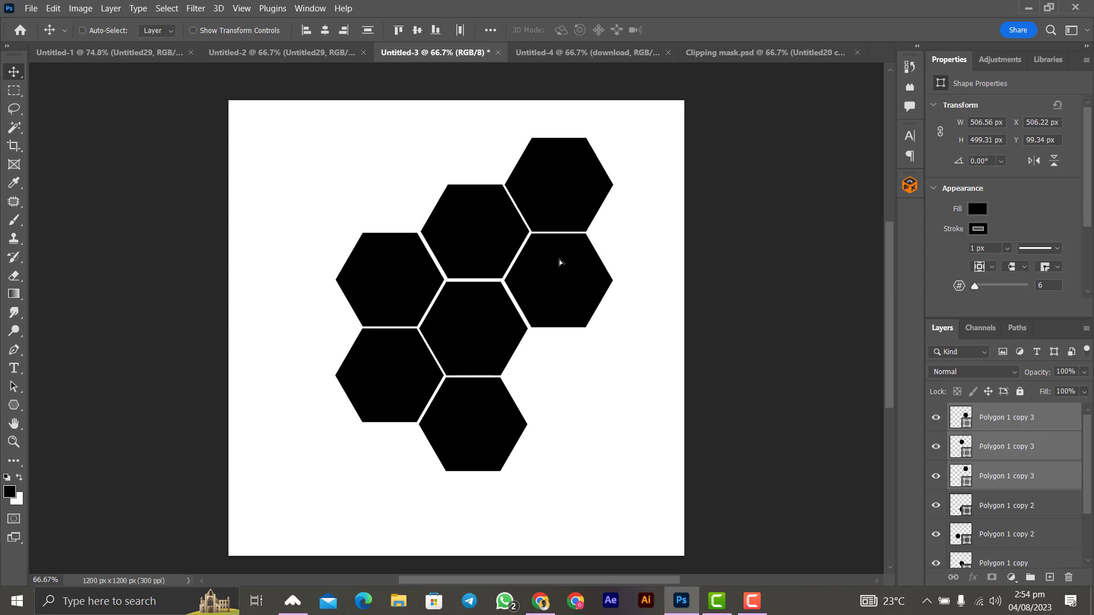
pyautogui.press('Down')
pyautogui.press('Down')
# Move the uppermost hexagon copy to the cluster's lower right, nudging it to about X 723, Y 605 px to leave narrow gaps.
pyautogui.rightClick(567, 212)
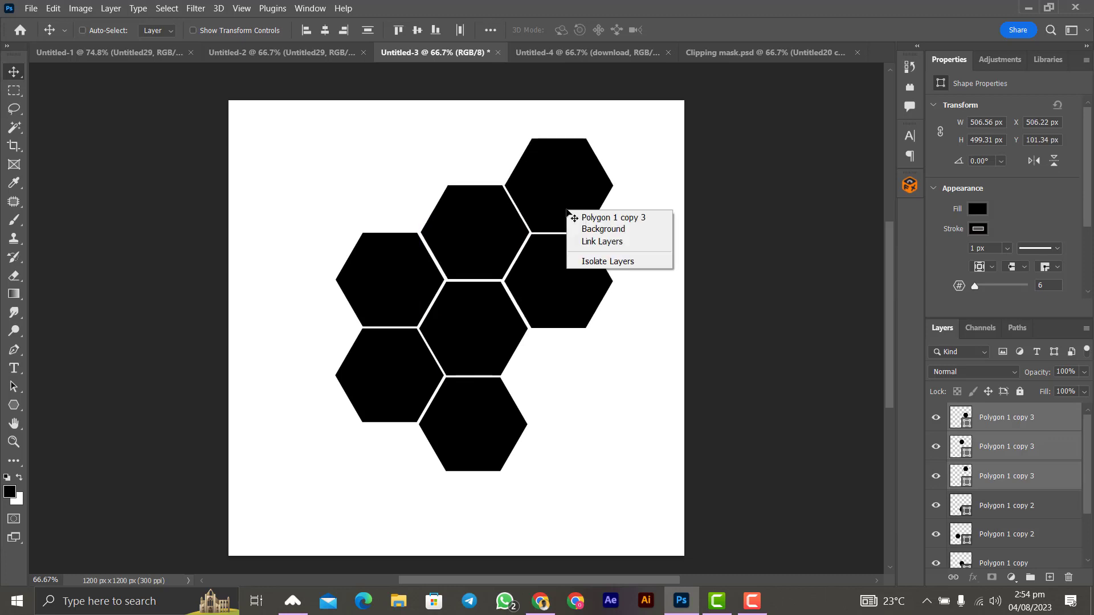
pyautogui.click(576, 217)
pyautogui.moveTo(566, 203); pyautogui.dragTo(572, 393)
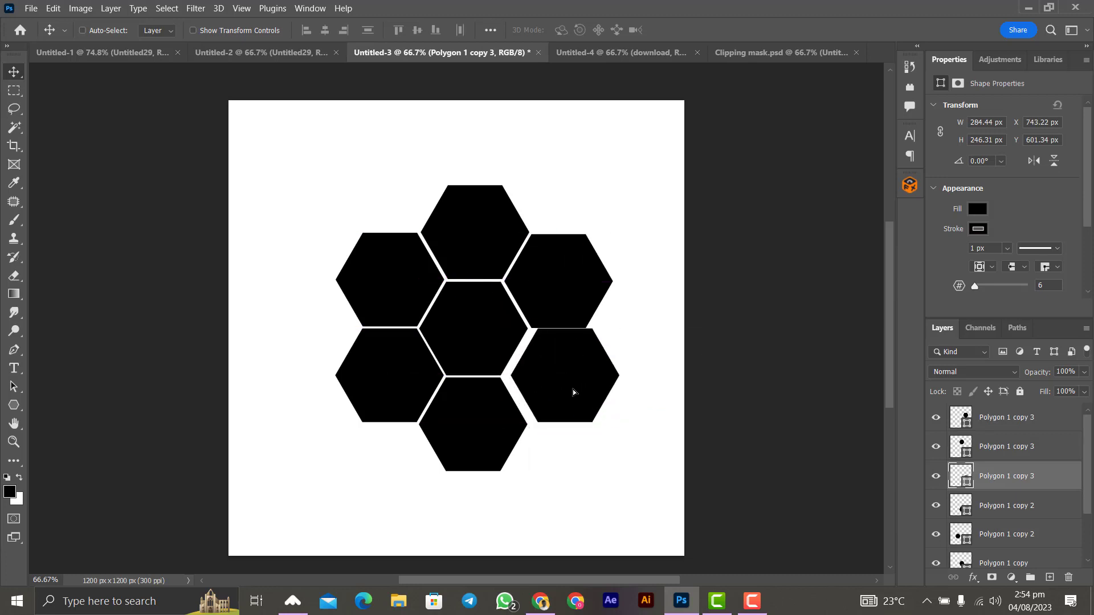
pyautogui.press('Left')
pyautogui.press('Left')
pyautogui.press('Left')
pyautogui.press('Left')
pyautogui.press('Left')
pyautogui.press('Left')
pyautogui.press('Left')
pyautogui.press('Left')
pyautogui.press('Left')
pyautogui.press('Left')
pyautogui.press('Left')
pyautogui.press('Left')
pyautogui.press('Left')
pyautogui.press('Left')
pyautogui.press('Down')
pyautogui.press('Down')
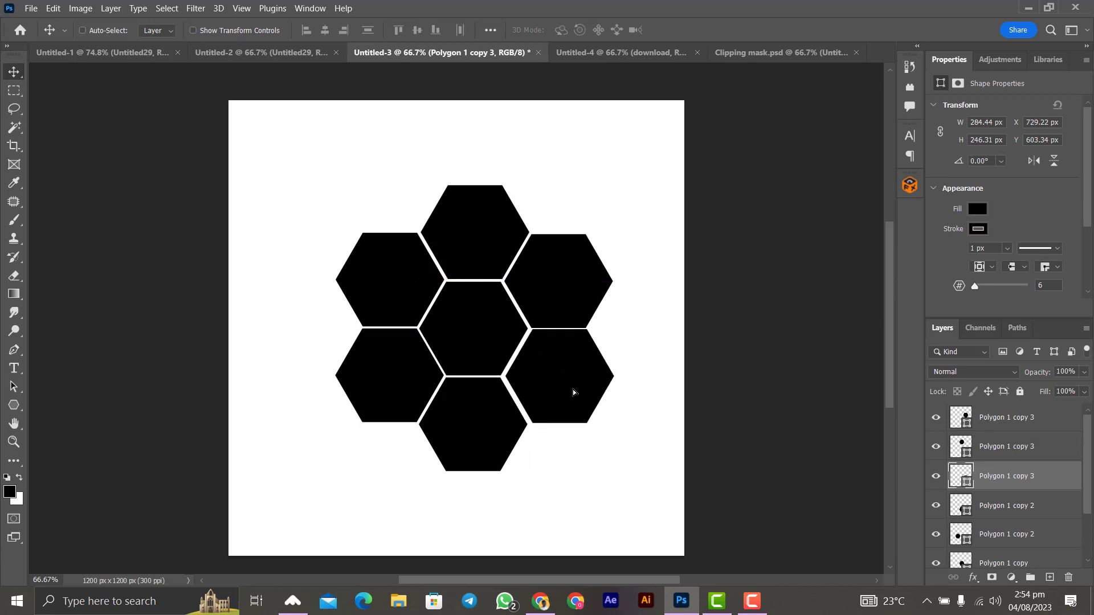
pyautogui.press('Down')
pyautogui.press('Down')
pyautogui.press('Left')
pyautogui.press('Left')
pyautogui.press('Left')
pyautogui.press('Left')
pyautogui.press('Left')
pyautogui.press('Left')
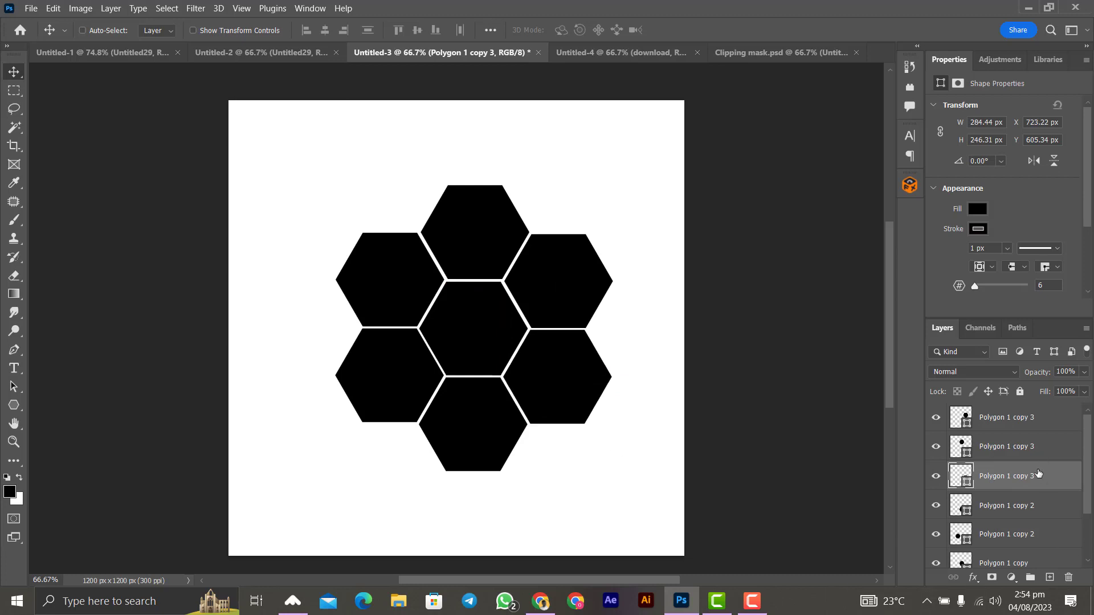
# Select all seven hexagon layers, leaving out the background, and combine them into one layer group.
pyautogui.press('Delete')
pyautogui.scroll(-2, 1028, 530)
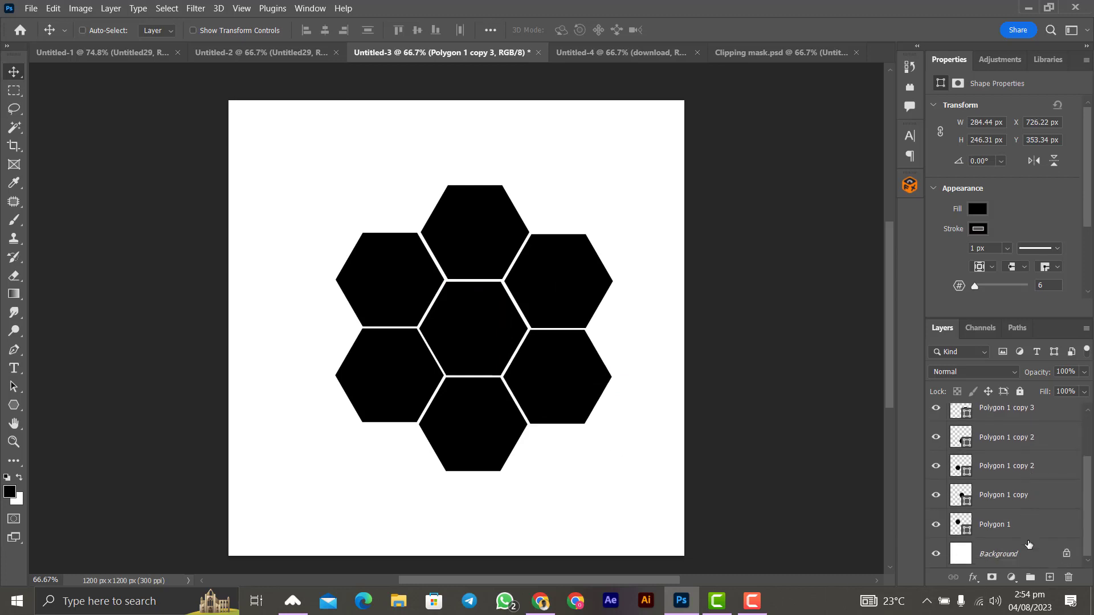
pyautogui.click(1028, 524)
pyautogui.scroll(2, 1028, 524)
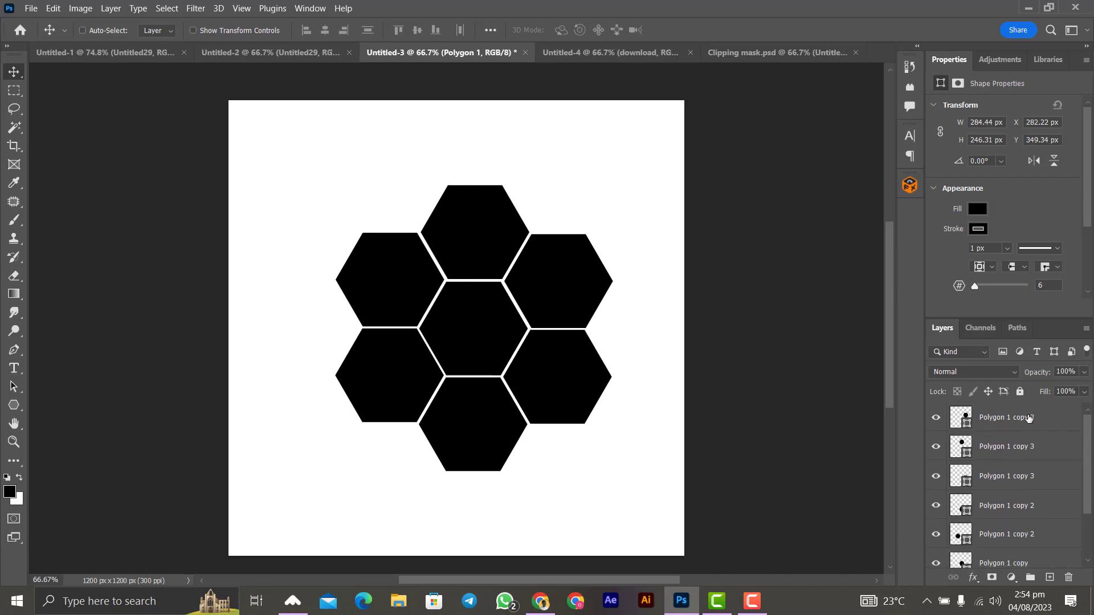
pyautogui.hotkey('ctrl', 'alt', 'a')
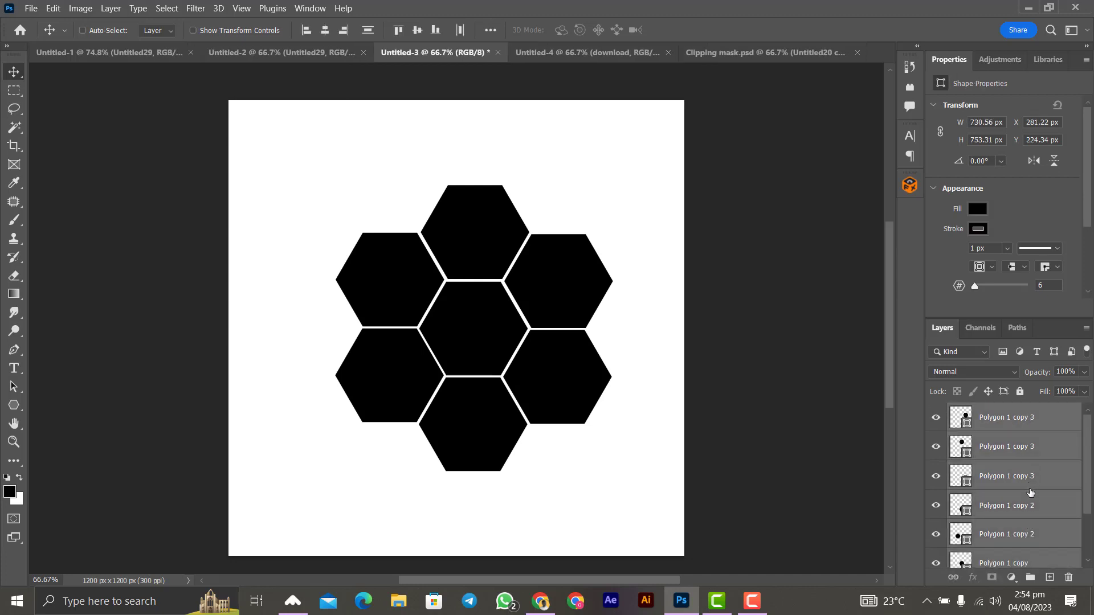
pyautogui.hotkey('ctrl', 'g')
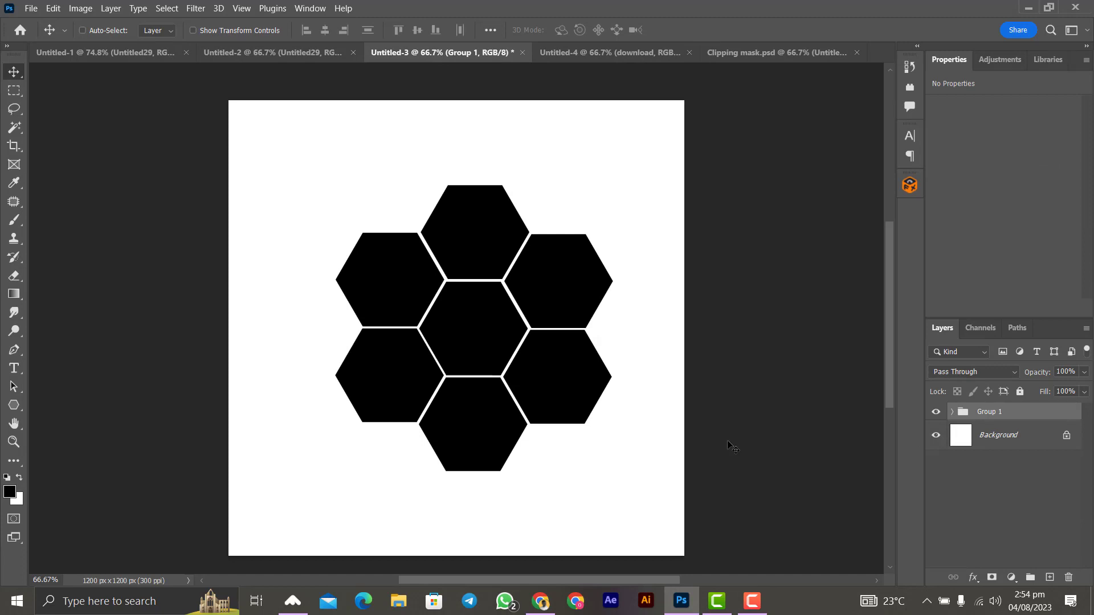
# Centre the hexagon group horizontally on the canvas using a full-canvas selection, and clear the selection.
pyautogui.hotkey('ctrl', 'a')
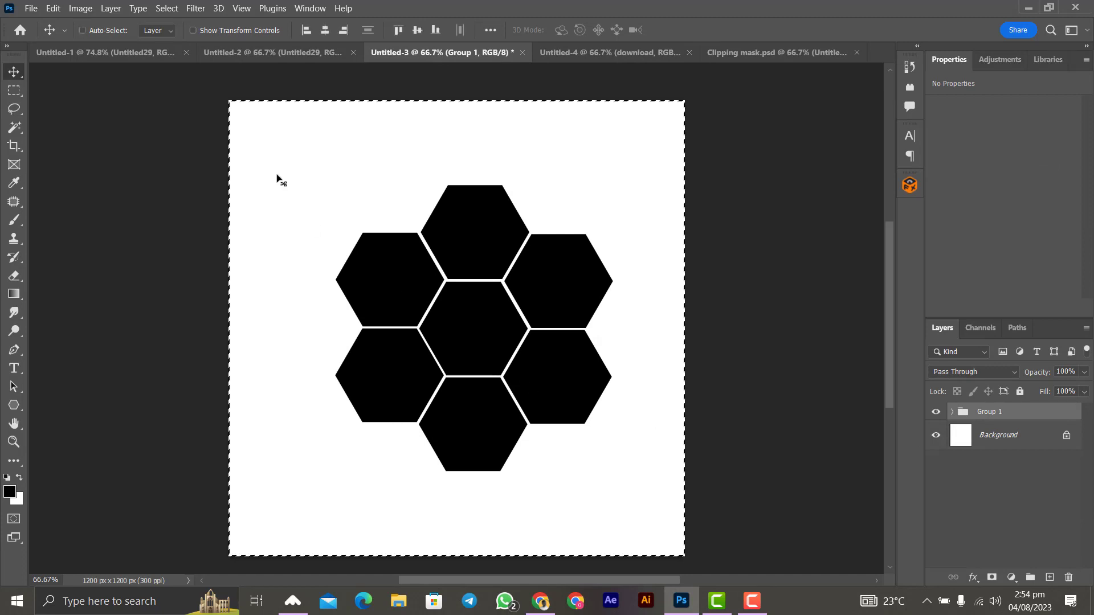
pyautogui.click(306, 31)
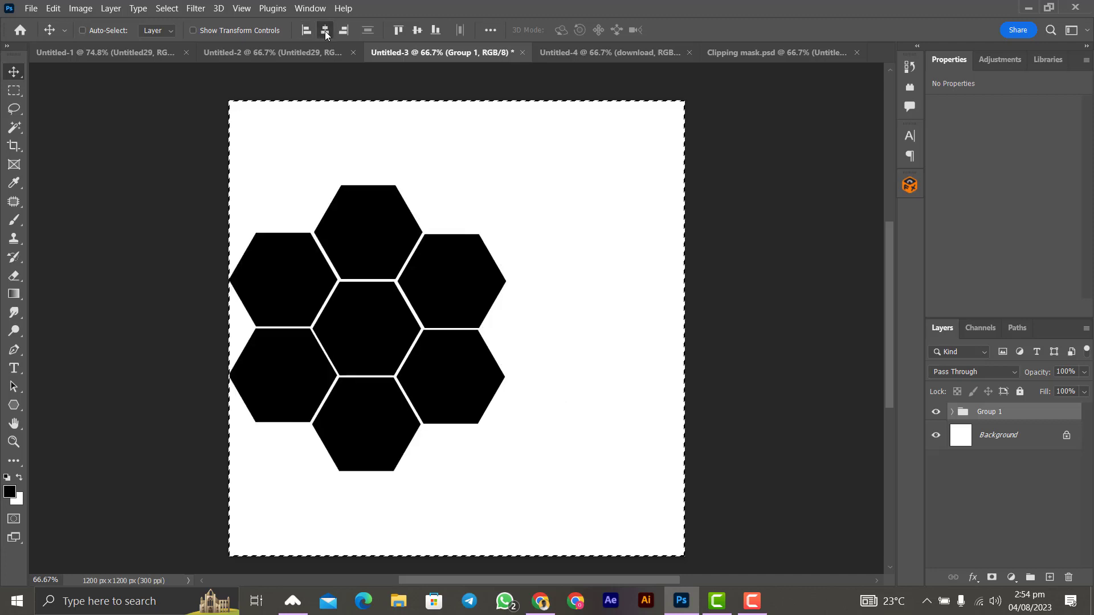
pyautogui.click(324, 31)
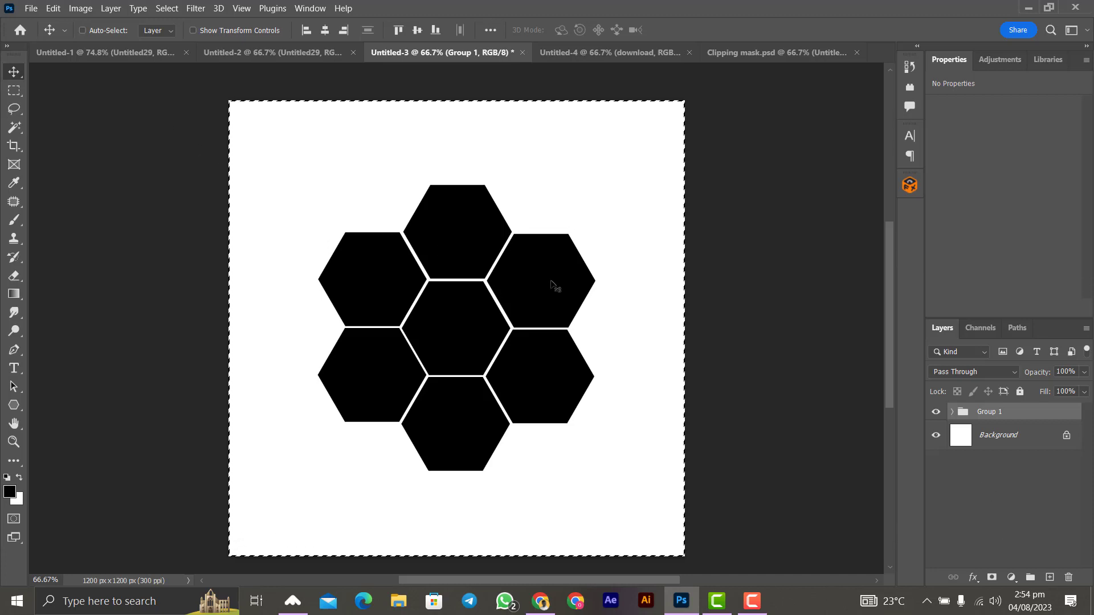
pyautogui.press('ctrl')
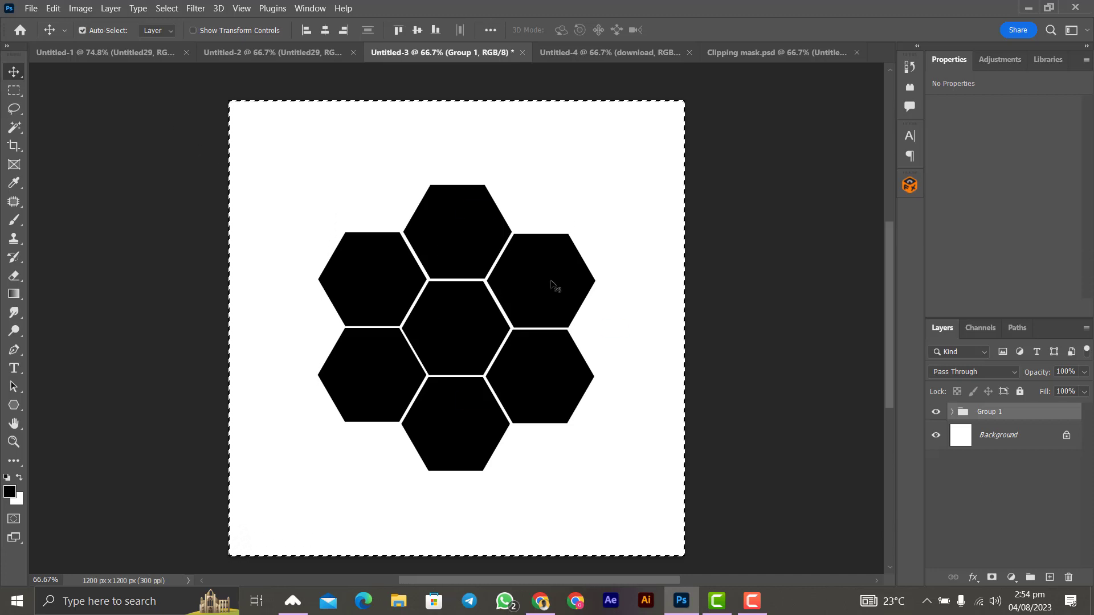
pyautogui.hotkey('ctrl', 'd')
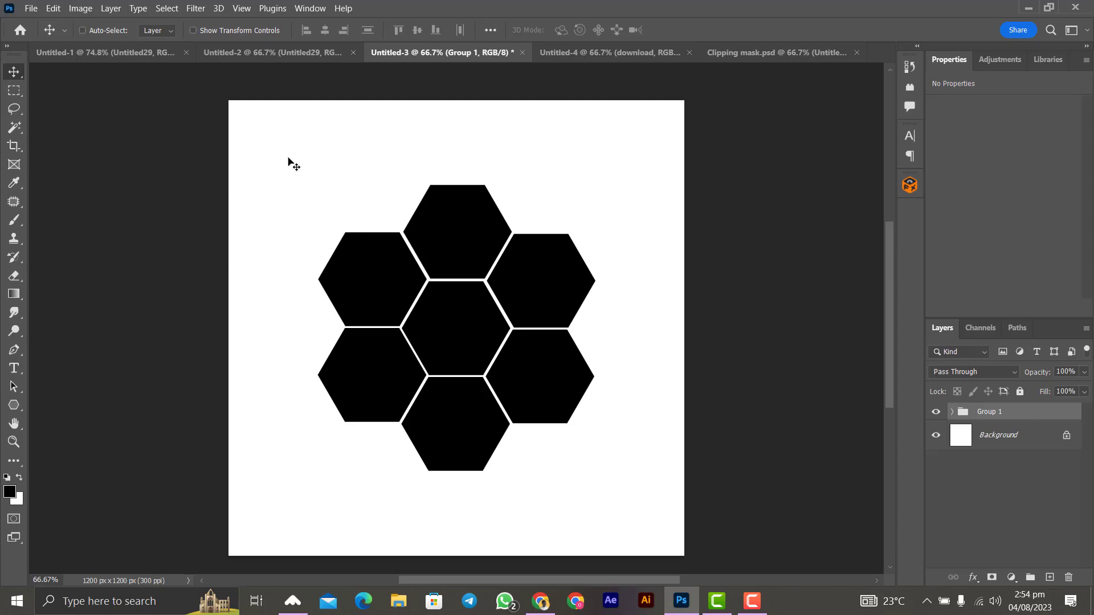
# Place the Untitled20 portrait as an embedded image, scaled to about 10.3% and positioned over the hexagon cluster.
pyautogui.click(32, 8)
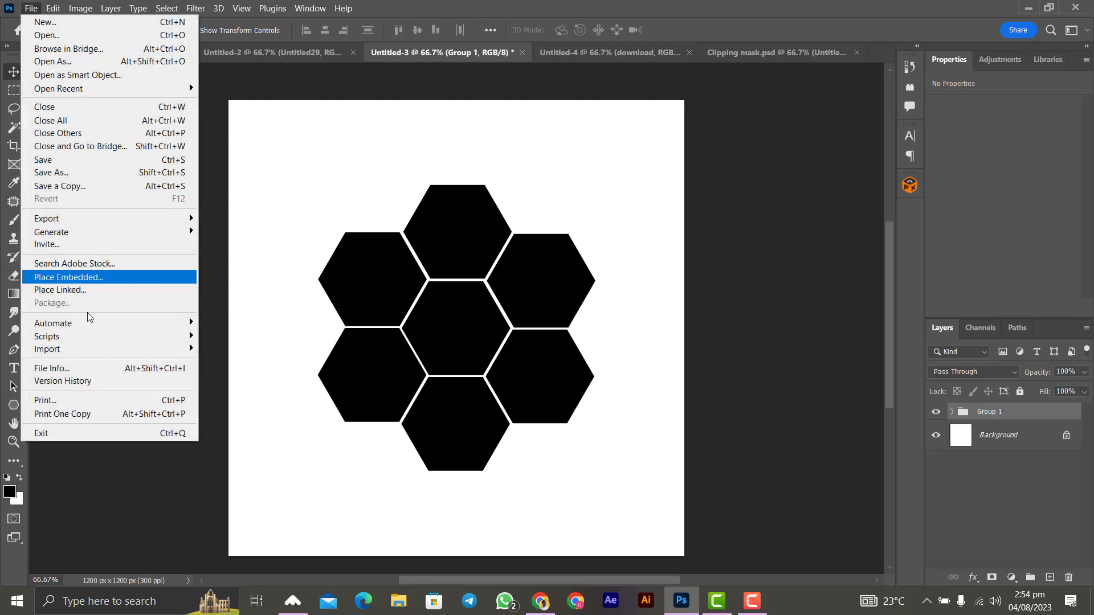
pyautogui.click(99, 277)
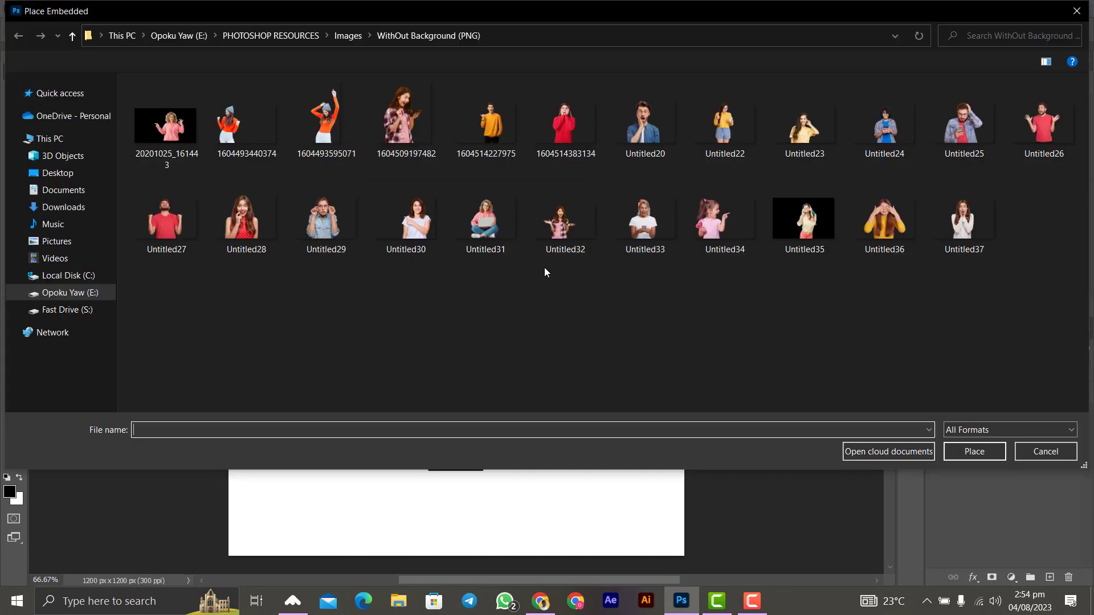
pyautogui.doubleClick(671, 142)
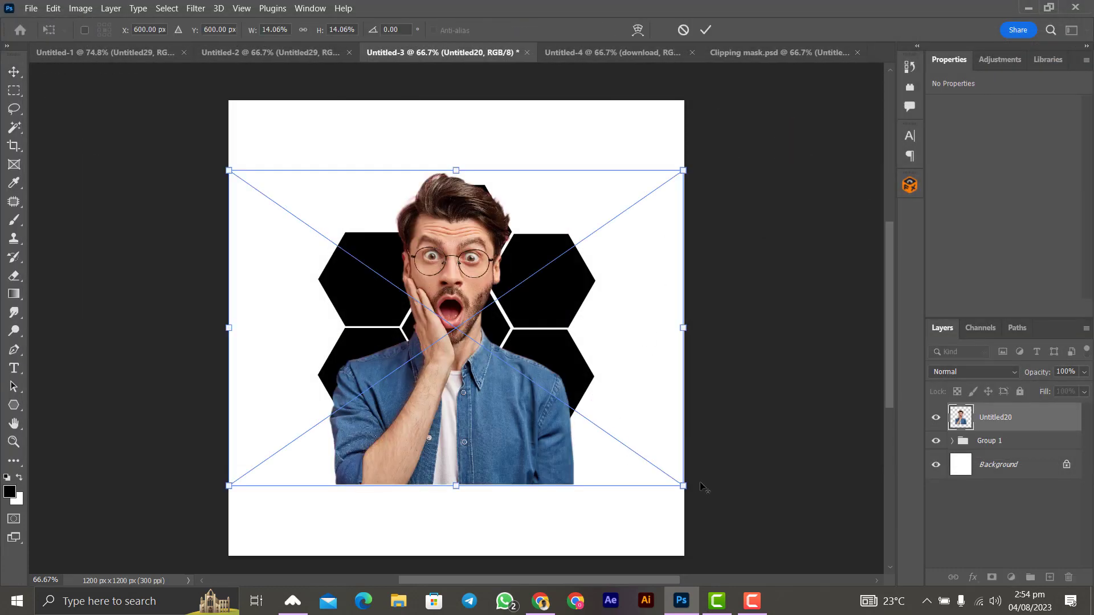
pyautogui.moveTo(683, 485); pyautogui.dragTo(623, 439)
pyautogui.moveTo(595, 394); pyautogui.dragTo(600, 367)
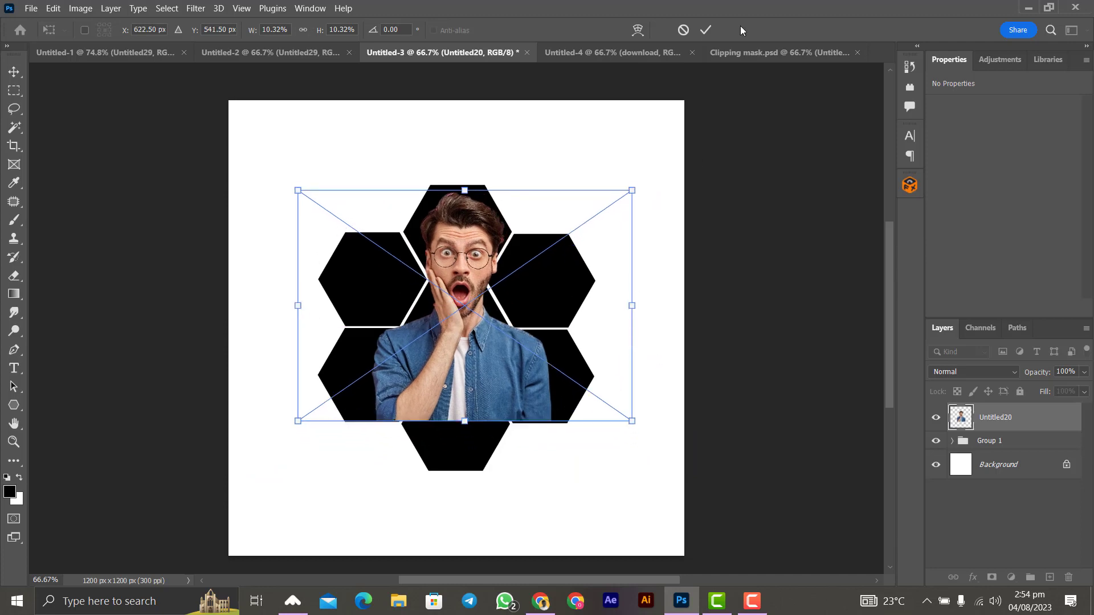
pyautogui.click(706, 31)
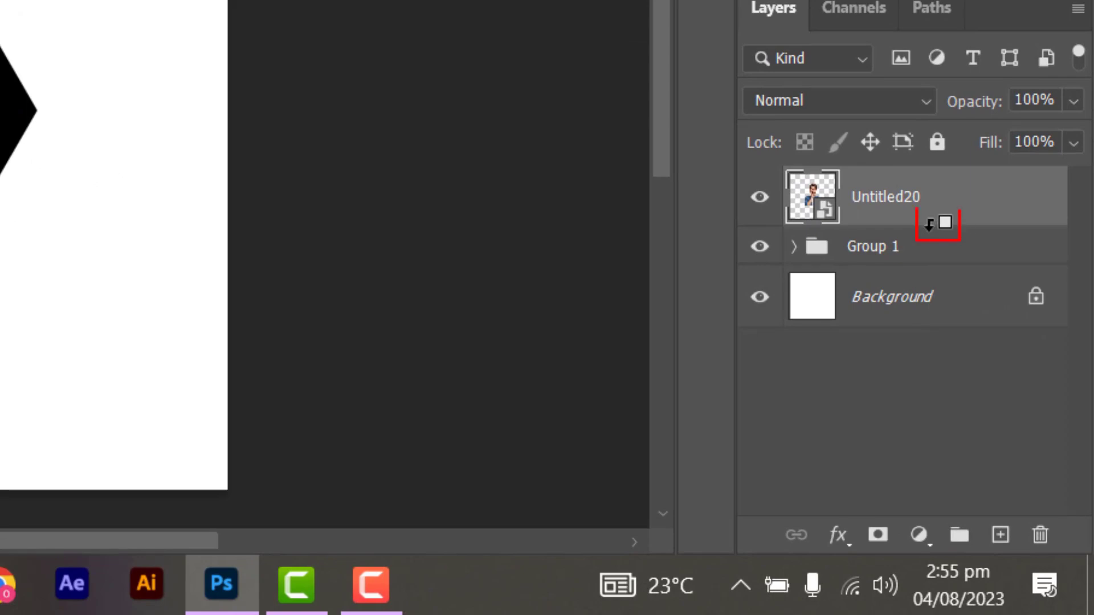
# Clip the portrait to the hexagon group and shift it to about X 366, Y 244 px.
pyautogui.keyDown('alt'); pyautogui.click(929, 224); pyautogui.keyUp('alt')
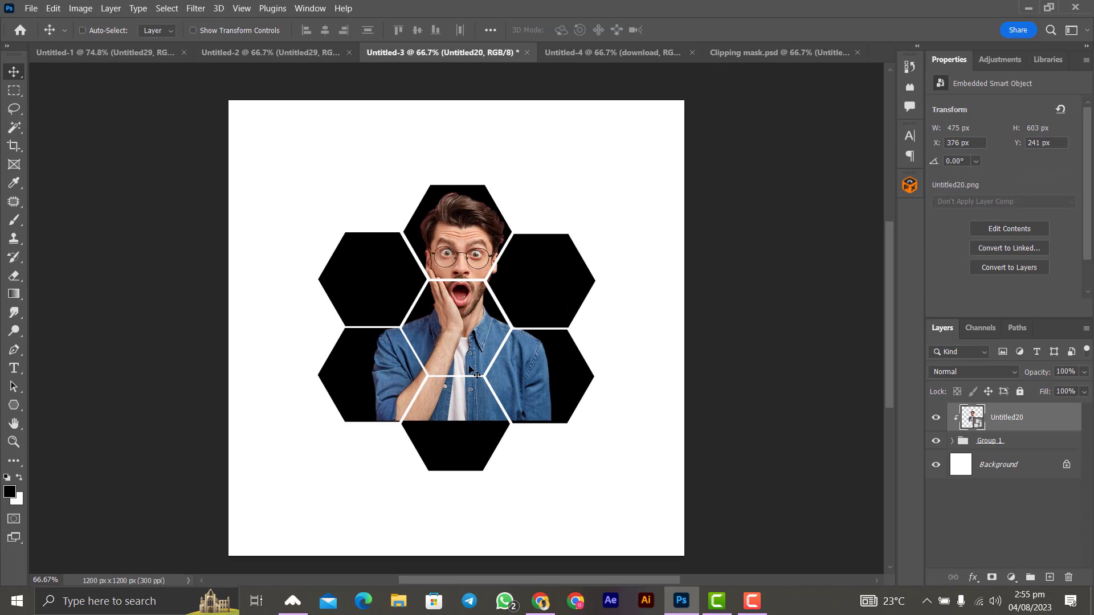
pyautogui.moveTo(495, 368); pyautogui.dragTo(492, 367)
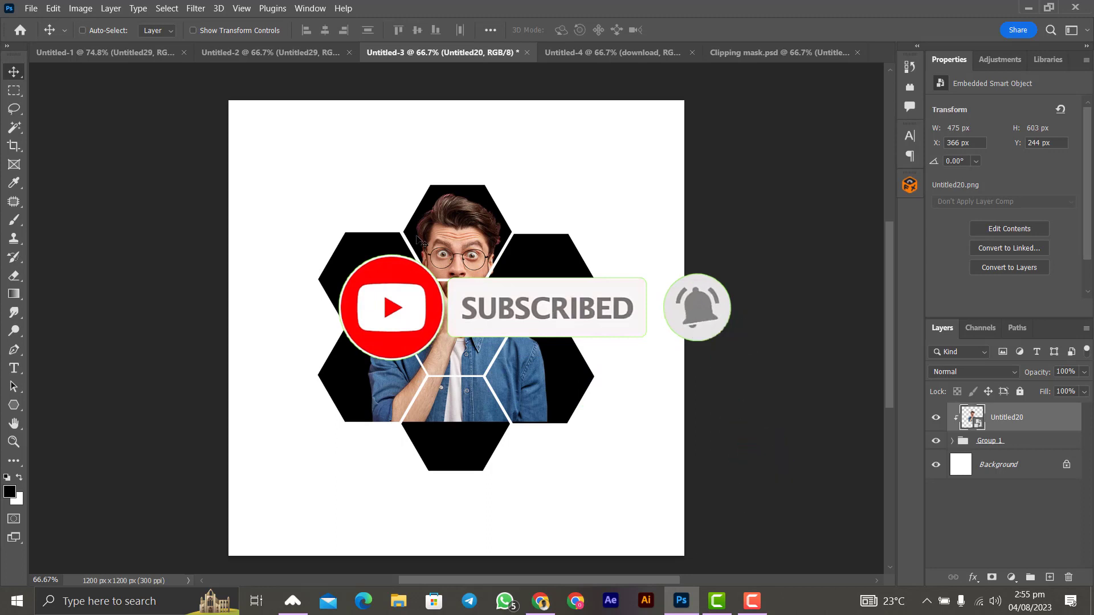
# Switch to the Untitled-4 document, group the brain tech text layer with its three clipped images, and delete the group.
pyautogui.hotkey('ctrl', 'Tab')
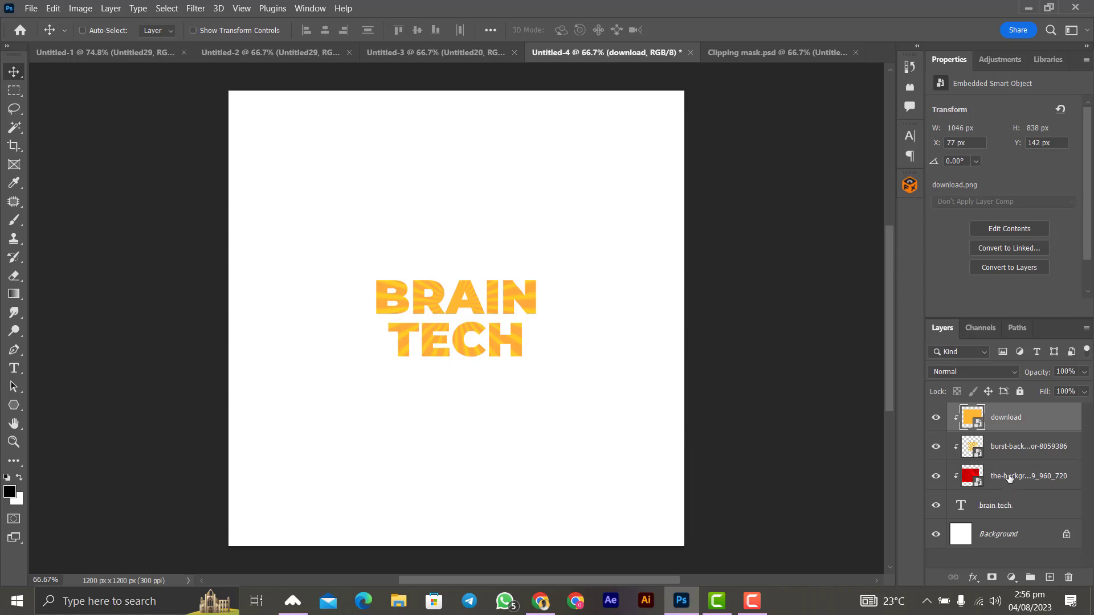
pyautogui.click(996, 513)
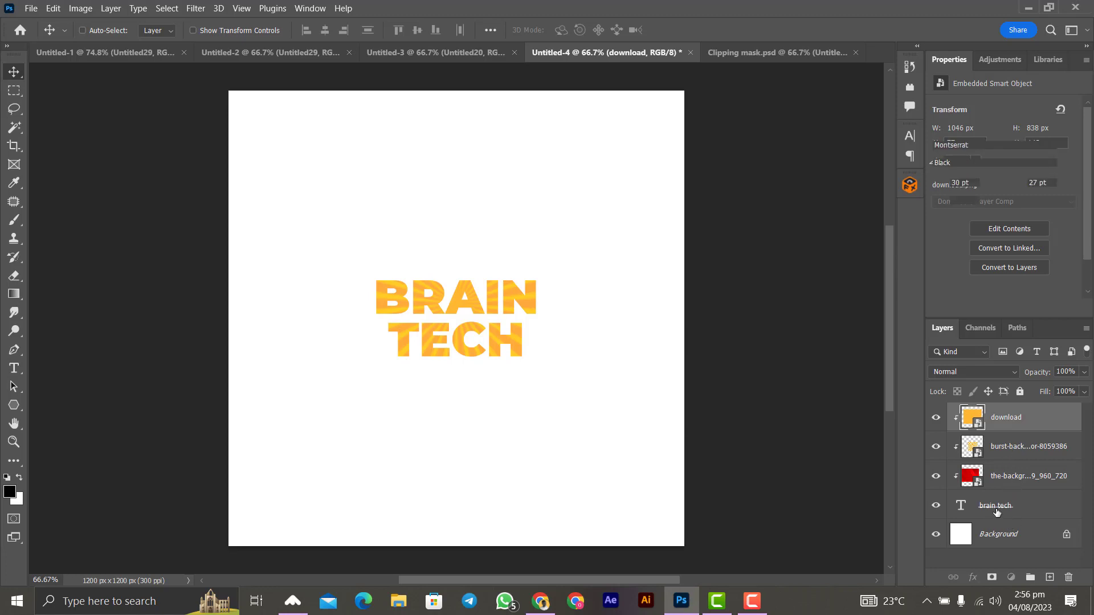
pyautogui.keyDown('shift'); pyautogui.click(1031, 425); pyautogui.keyUp('shift')
pyautogui.hotkey('ctrl', 'g')
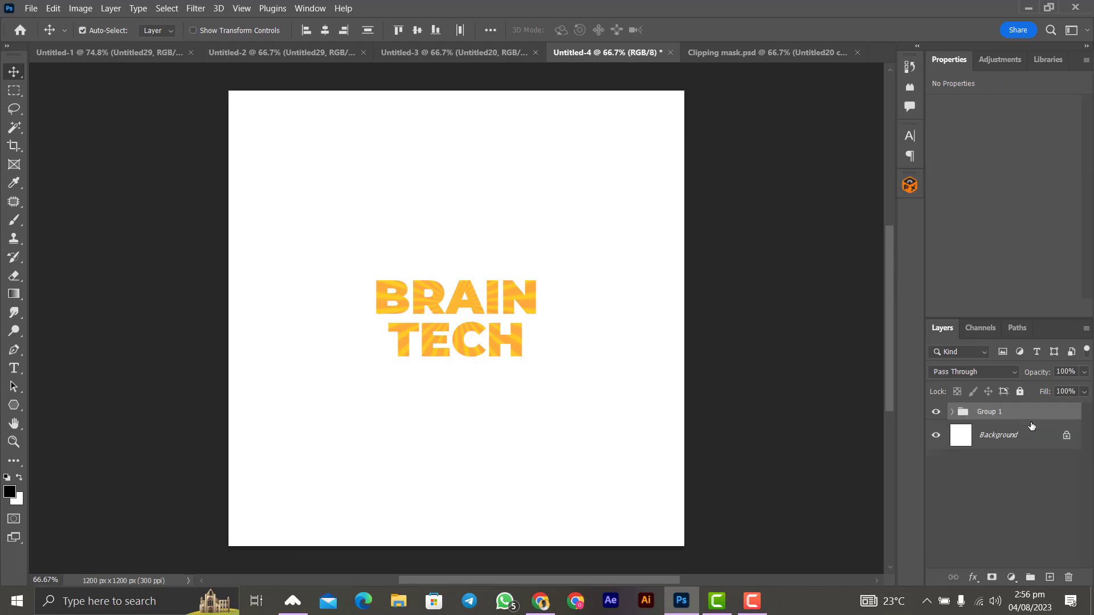
pyautogui.press('Delete')
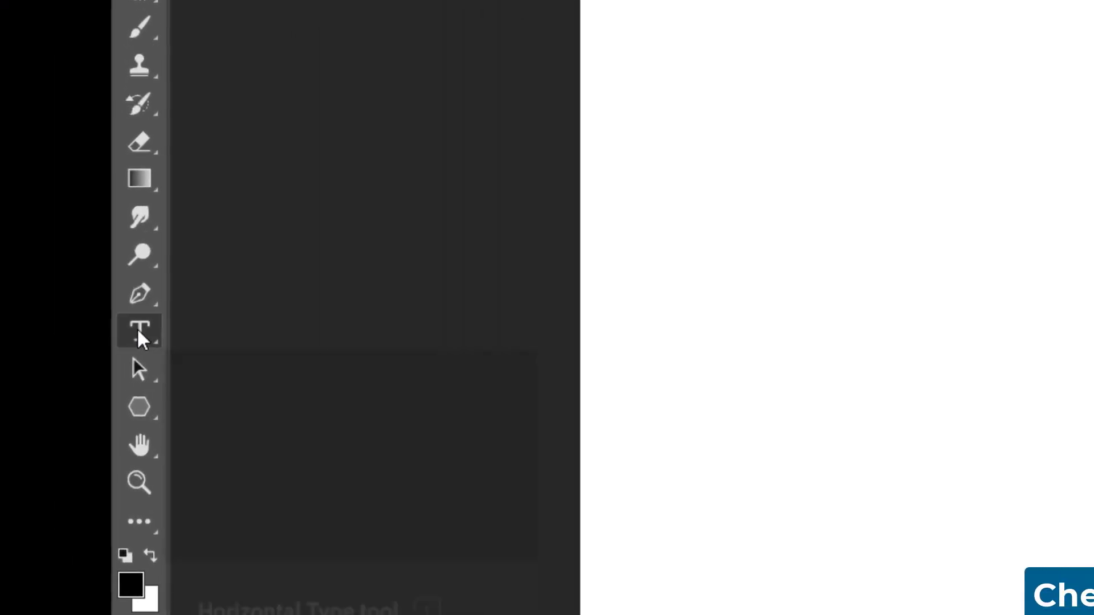
# Add the text "BRAIN TECH" on two lines in Montserrat Black and move it near the centre of the canvas.
pyautogui.click(138, 330)
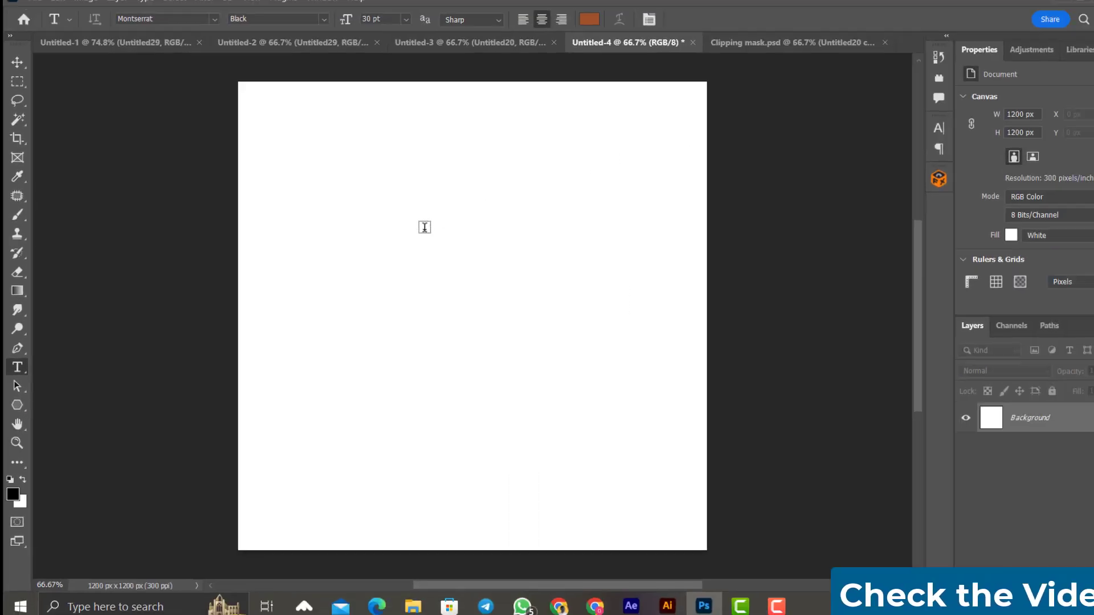
pyautogui.click(425, 227)
pyautogui.write('BRAIN TECH')
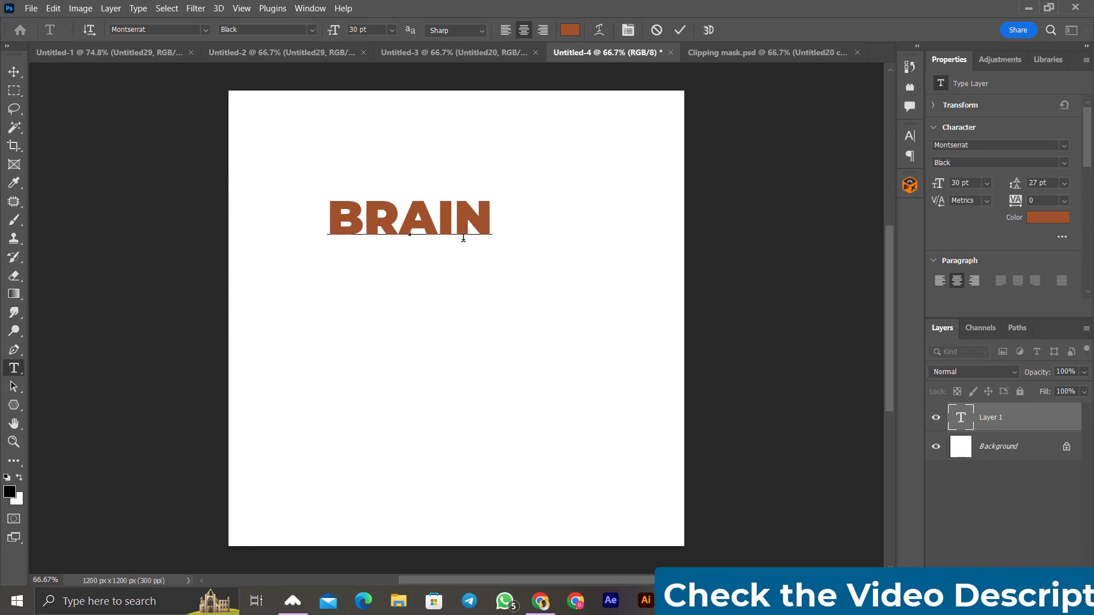
pyautogui.press('Left')
pyautogui.press('Left')
pyautogui.press('Left')
pyautogui.press('Left')
pyautogui.press('Return')
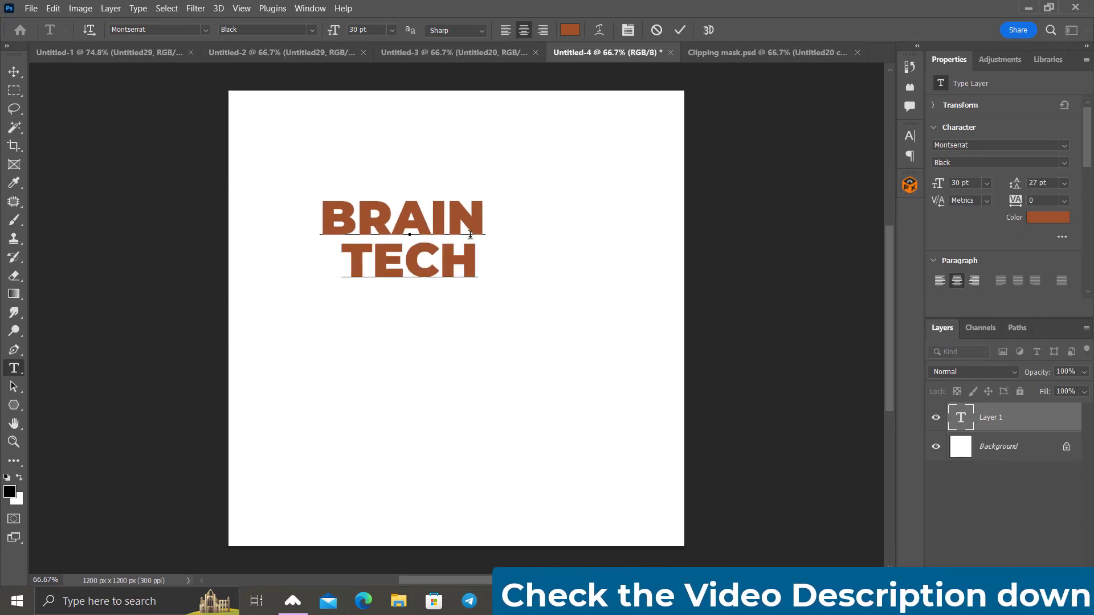
pyautogui.click(679, 30)
pyautogui.click(13, 72)
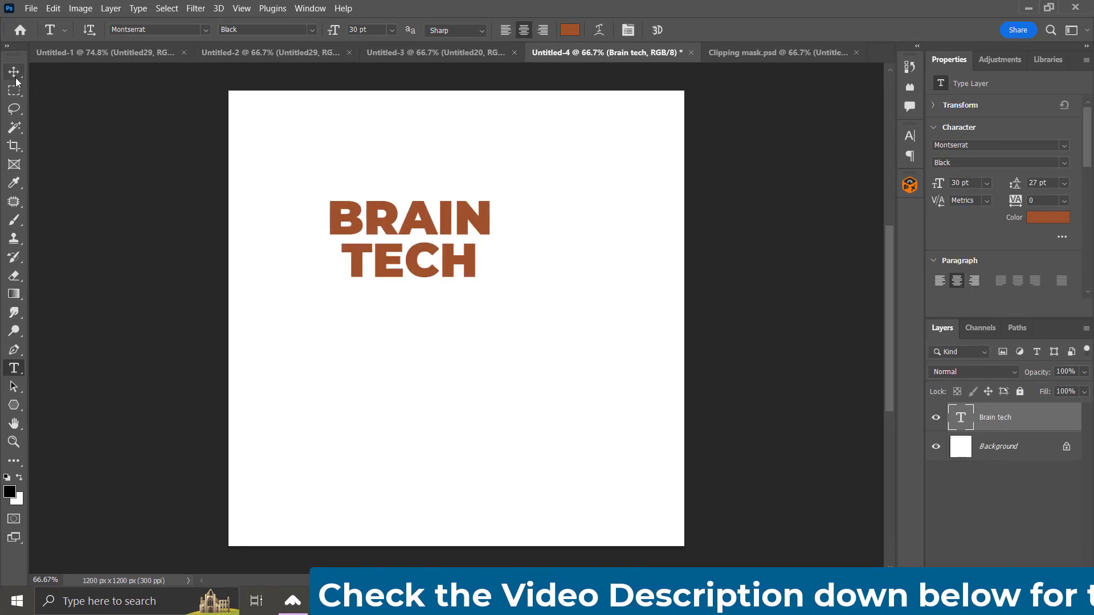
pyautogui.moveTo(455, 254); pyautogui.dragTo(490, 316)
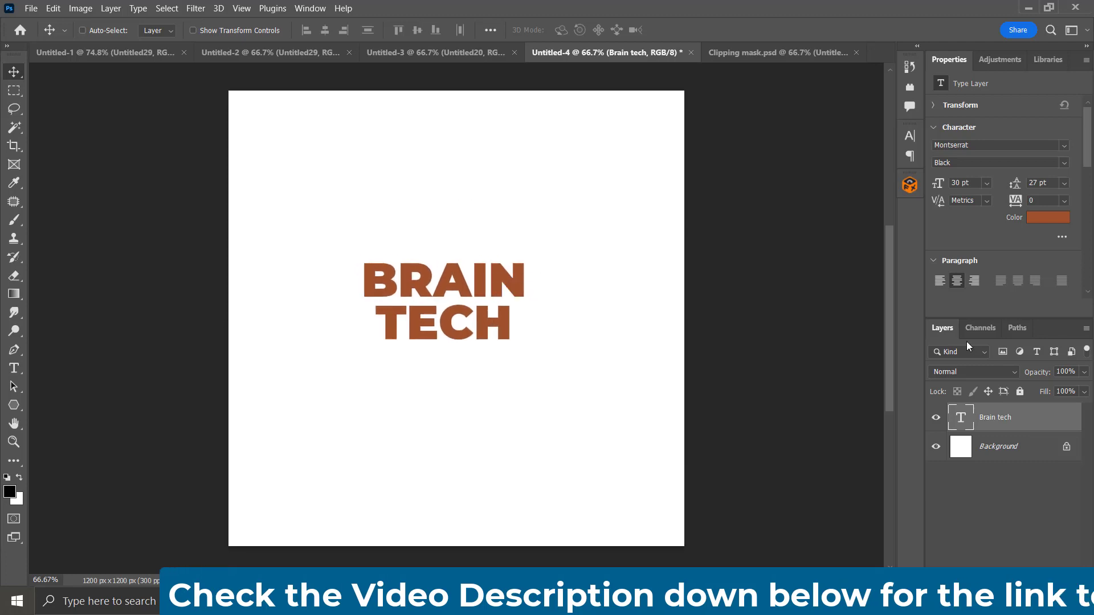
# Set the BRAIN TECH text's size to 40 pt and its leading to Auto.
pyautogui.click(941, 186)
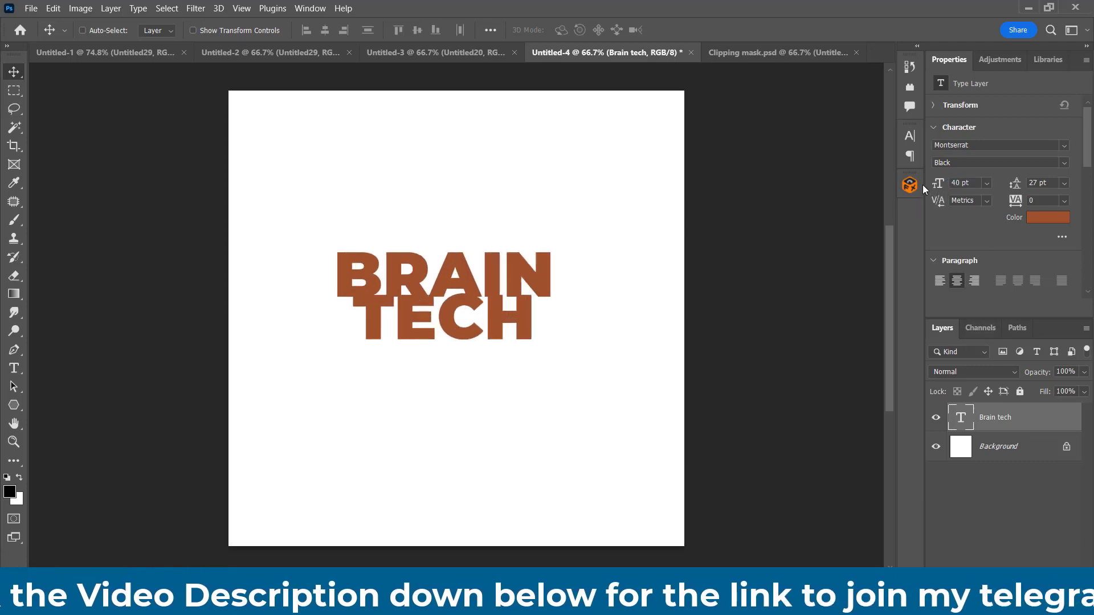
pyautogui.click(1063, 183)
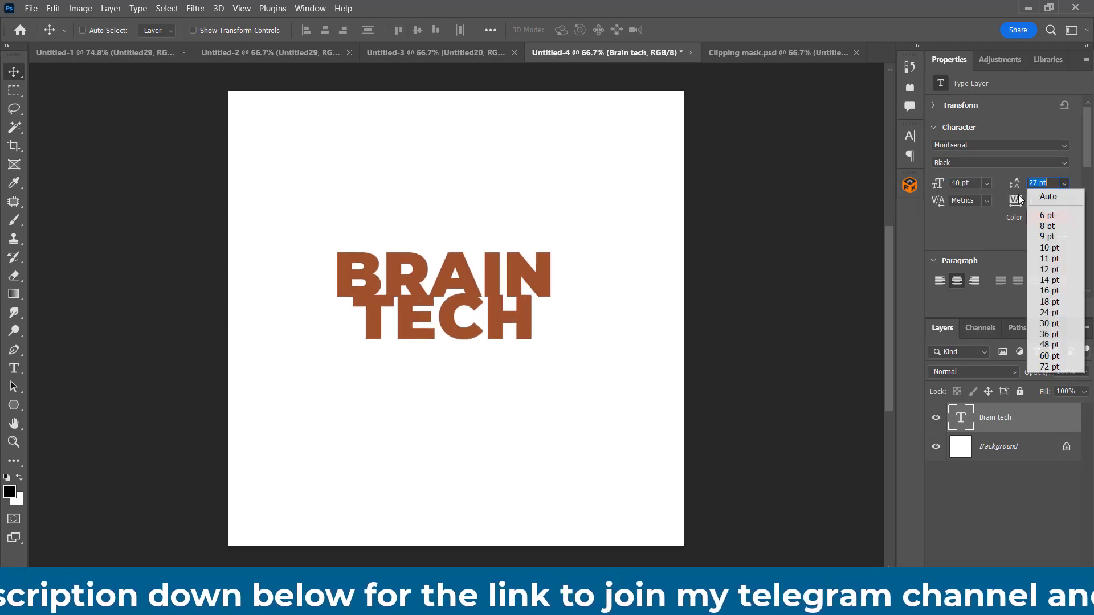
pyautogui.click(1053, 196)
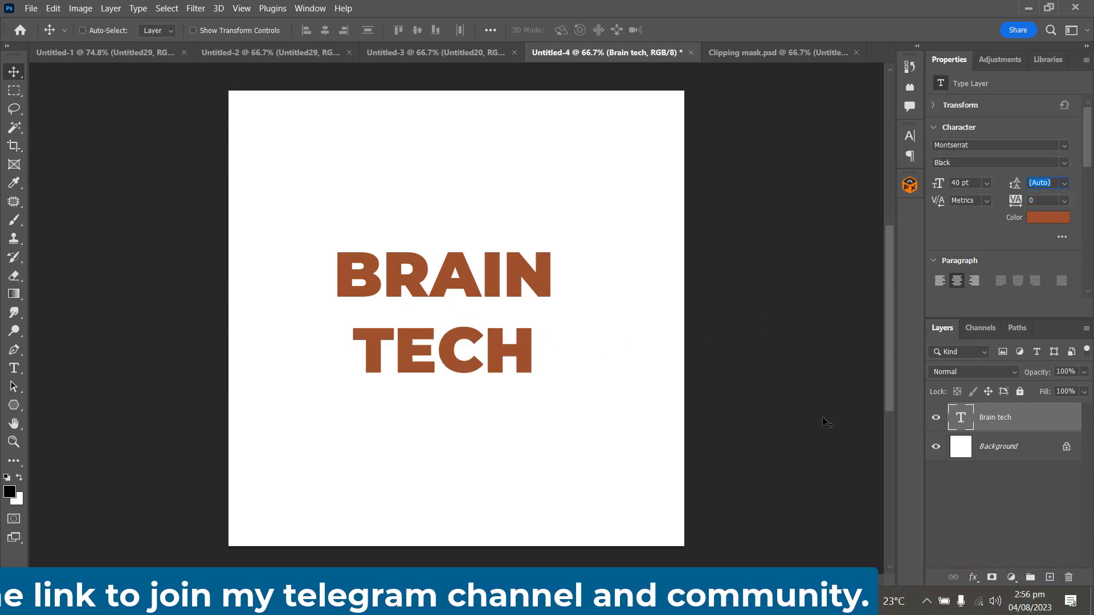
# Place the red fabric texture 1214 from the Texture folder as an embedded image above the text.
pyautogui.click(31, 8)
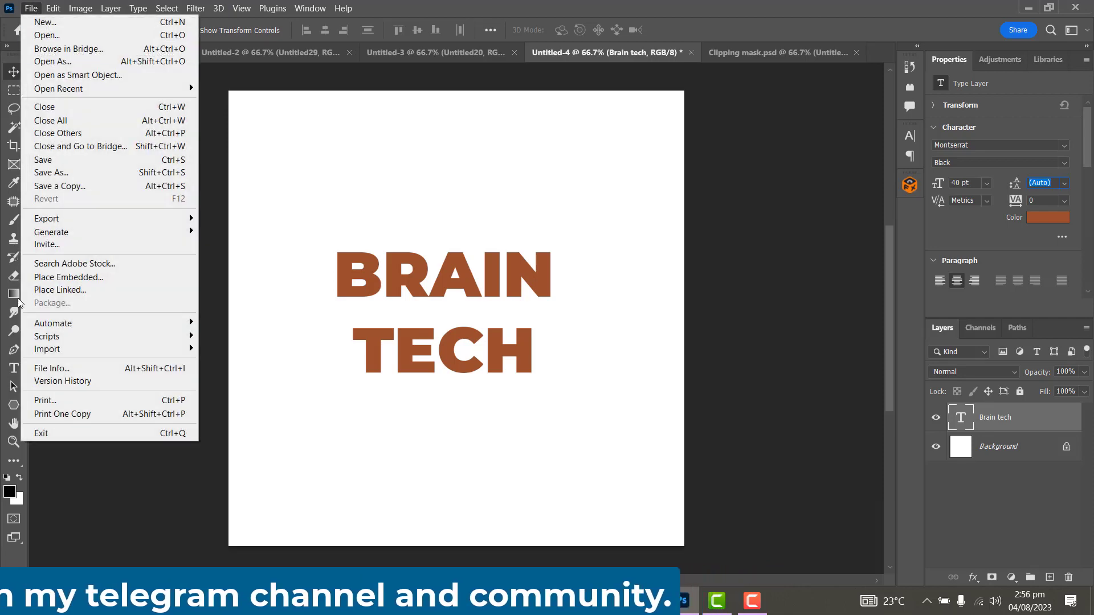
pyautogui.click(68, 277)
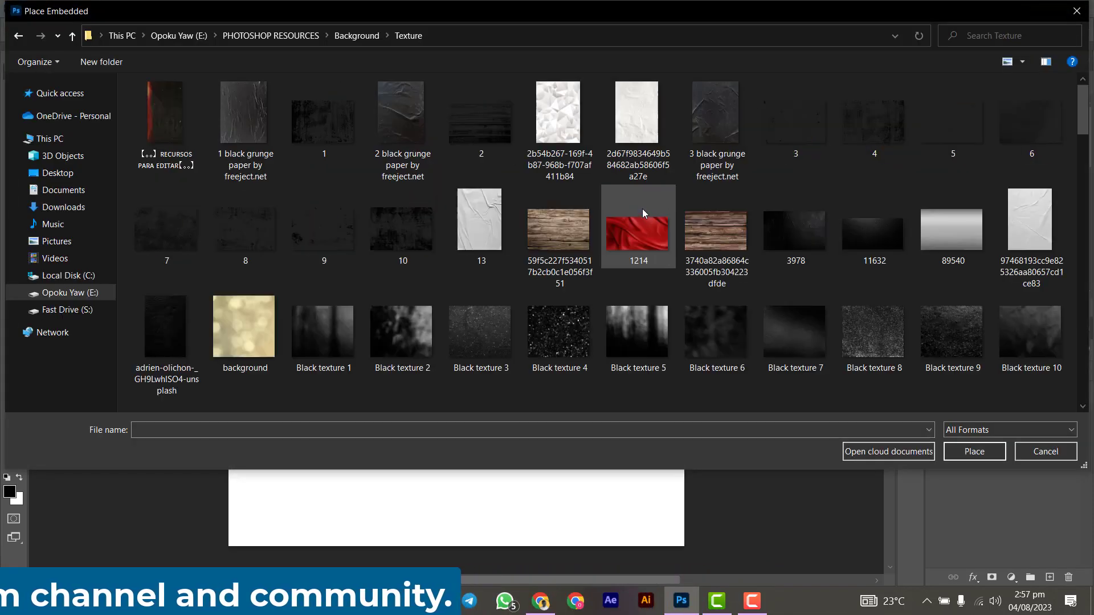
pyautogui.doubleClick(643, 233)
pyautogui.press('Return')
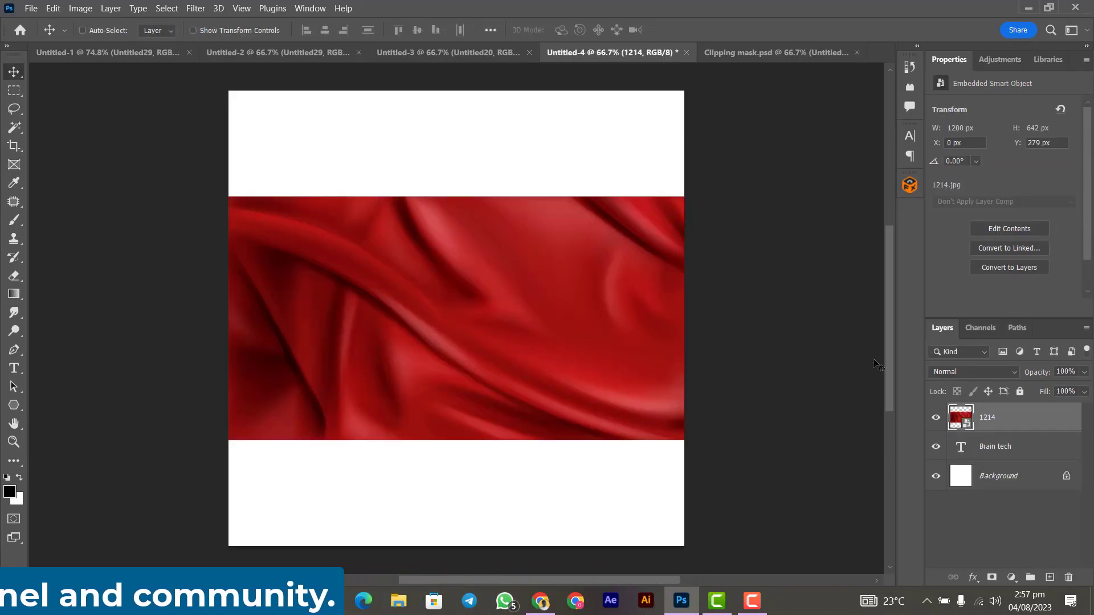
# Clip the red fabric texture to the BRAIN TECH text and shift it to about X -33, Y 186 px.
pyautogui.moveTo(1017, 430); pyautogui.dragTo(1014, 428)
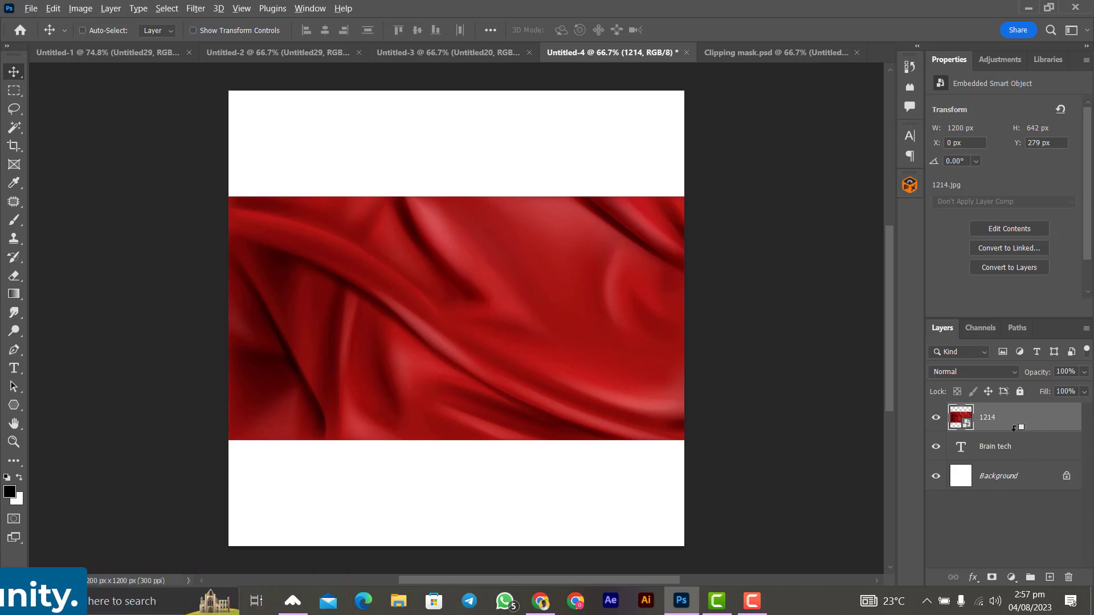
pyautogui.keyDown('alt'); pyautogui.click(1014, 428); pyautogui.keyUp('alt')
pyautogui.moveTo(489, 268); pyautogui.dragTo(473, 246)
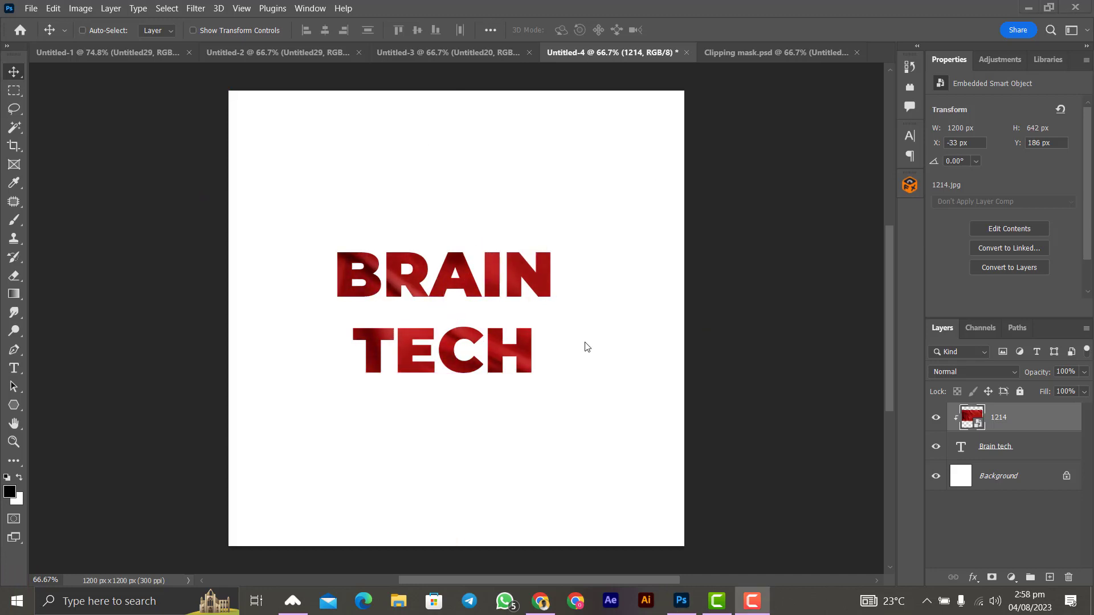